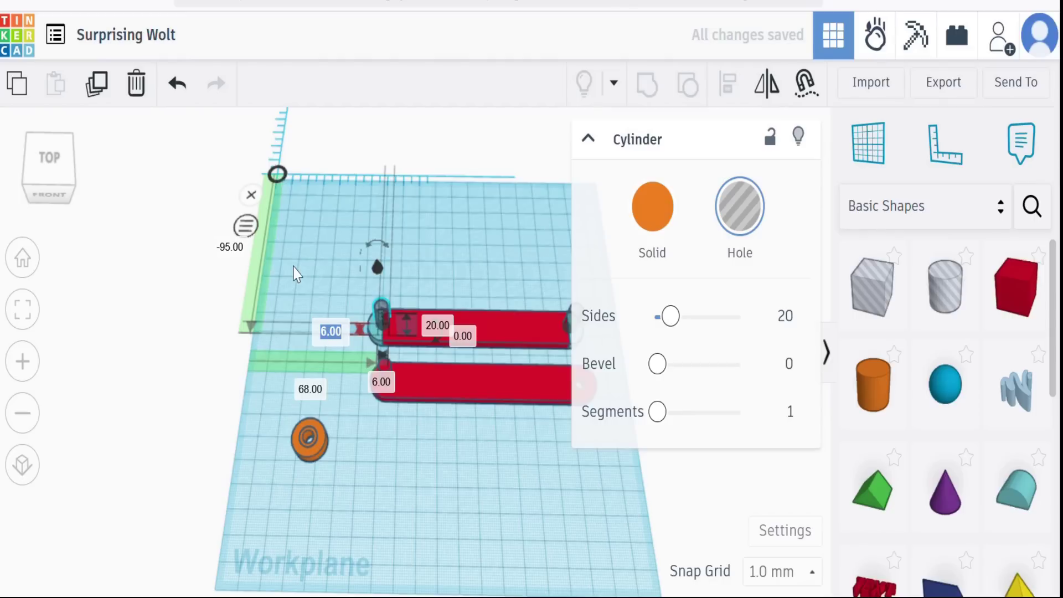
Resize the new cylinder hole at the link's left end to 12 × 12 mm with a height of 6 mm.
type("12")
left_click(382, 383)
type("12")
key("Tab")
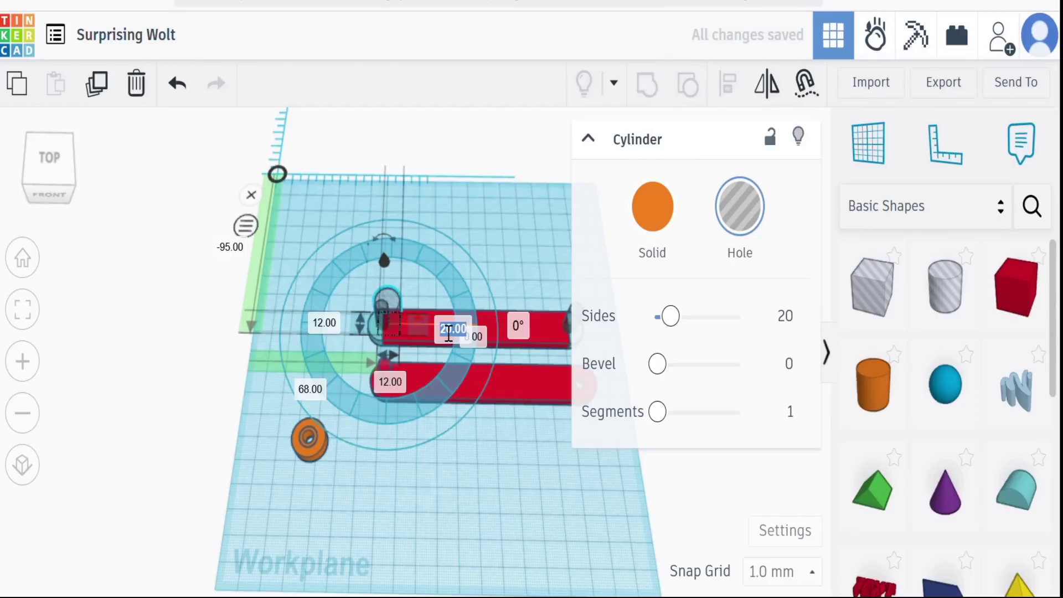
type("6")
key("Return")
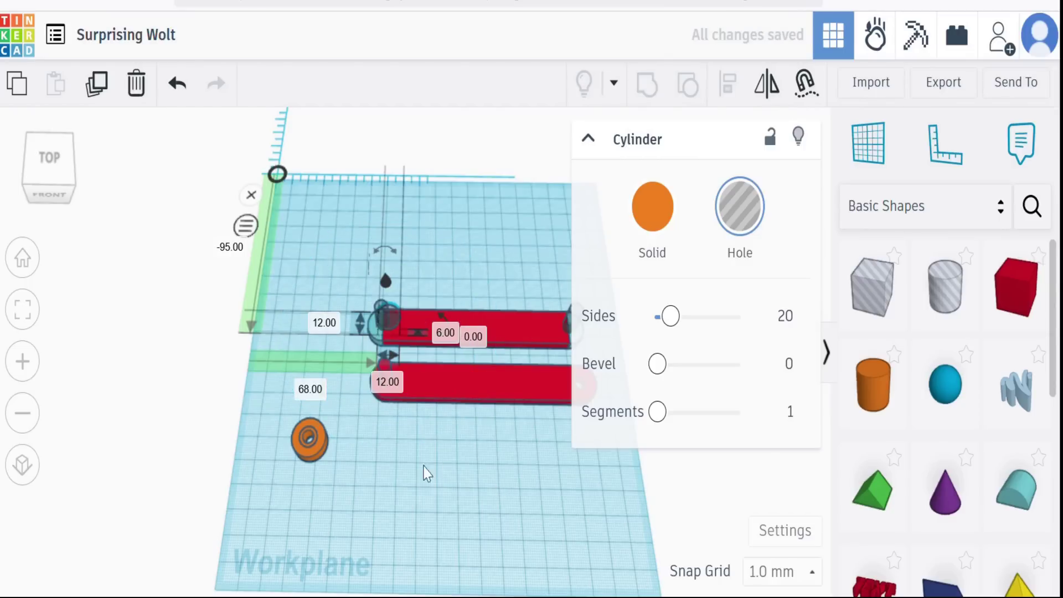
Smooth the 12 mm cylinder hole by setting its sides to 64.
left_click(22, 308)
scroll(108, 319, "down", 3)
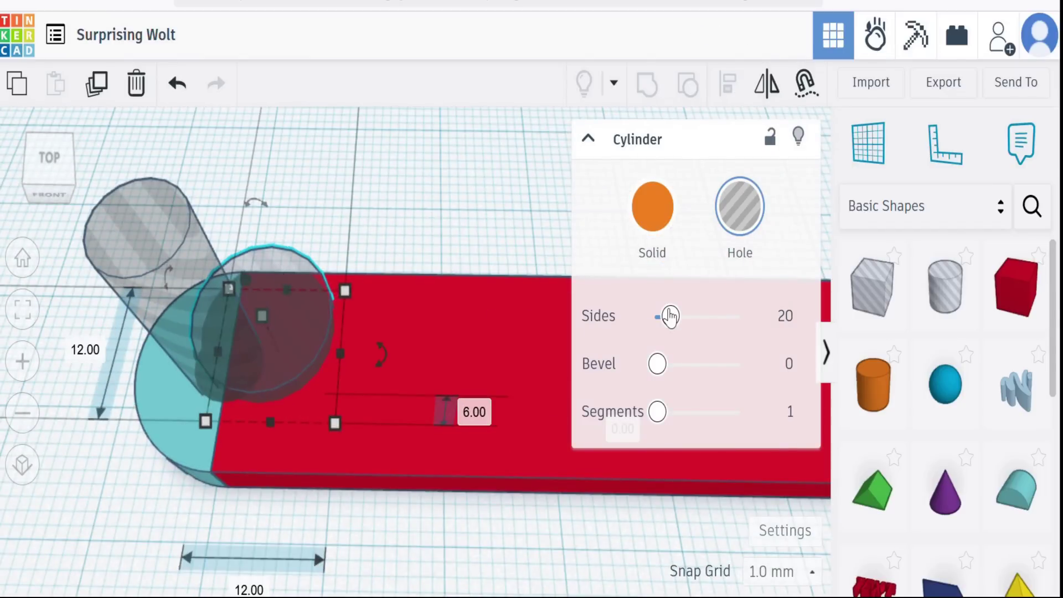
left_click_drag(670, 316, 743, 316)
left_click(382, 224)
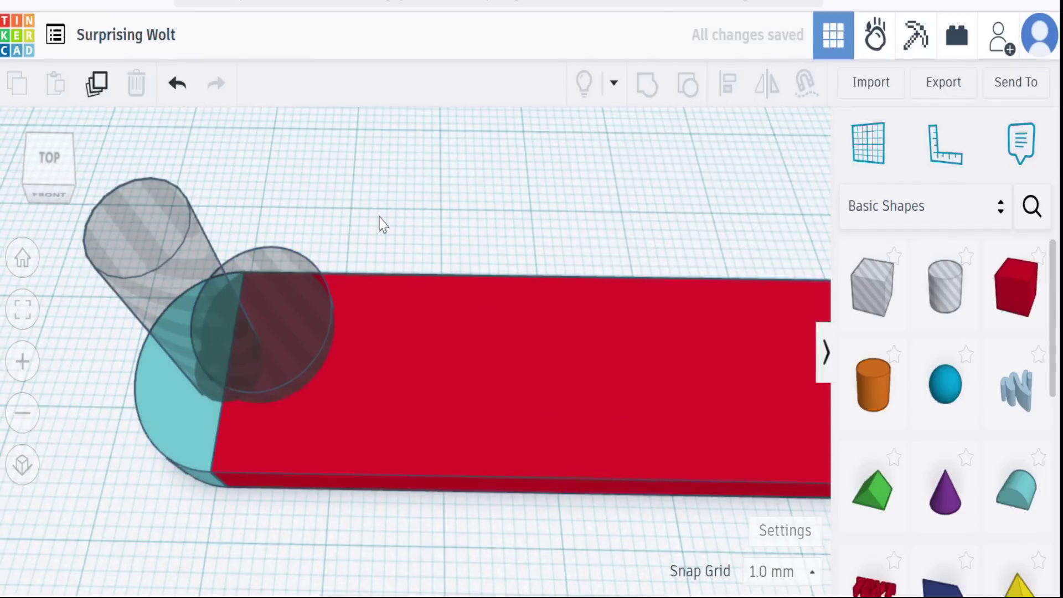
Align the 12 mm cylinder hole centrally on the narrow 6 mm cylinder hole along both horizontal axes.
left_click(293, 266)
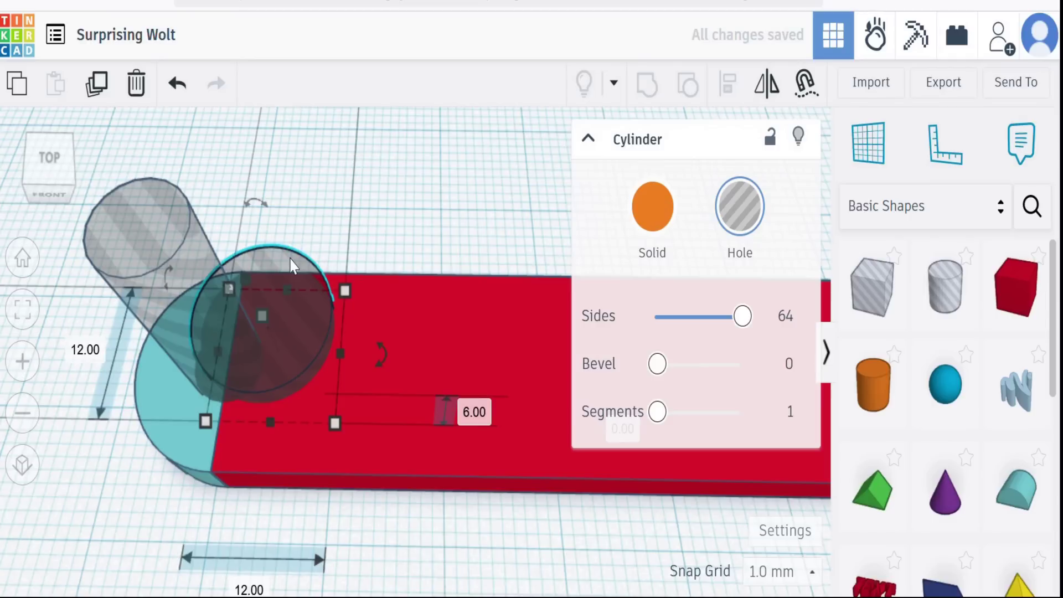
left_click(163, 213, "shift")
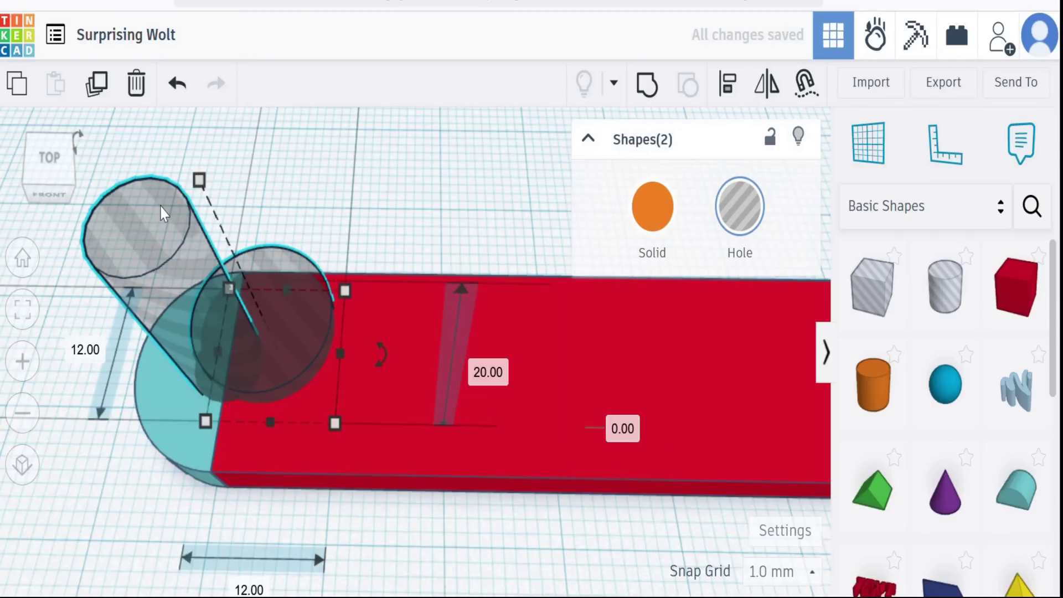
left_click(729, 85)
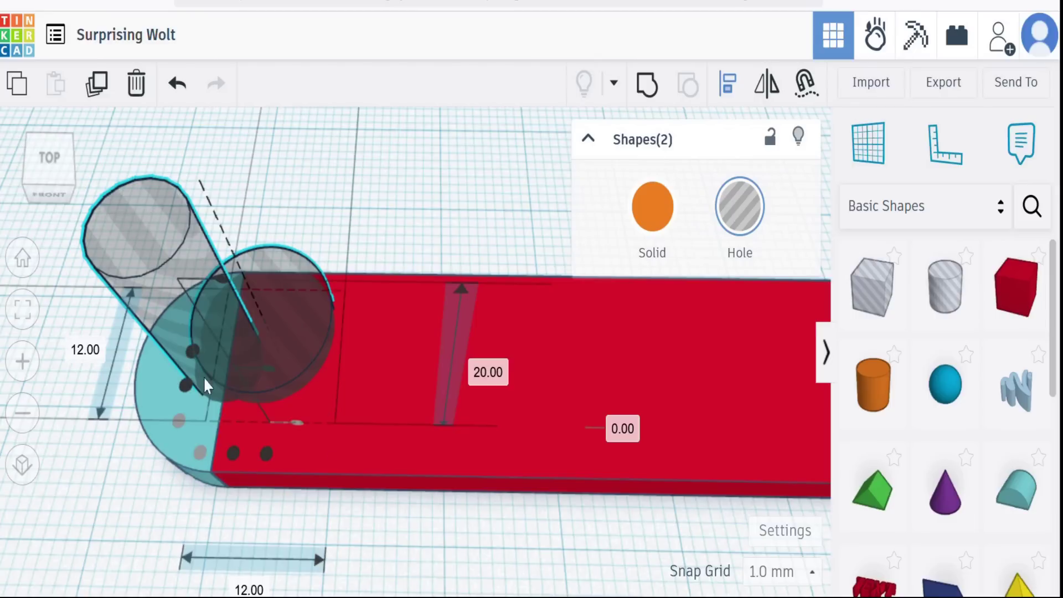
left_click(186, 386)
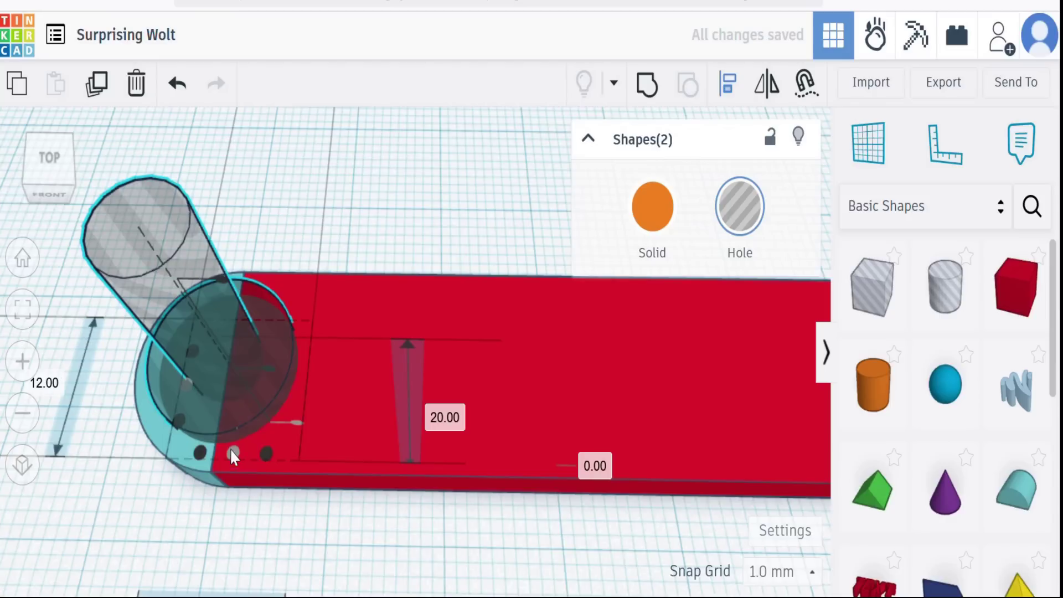
left_click(357, 203)
Delete the narrow 6 mm cylinder hole and group the remaining link shapes to cut the 12 mm hole.
left_click(204, 224)
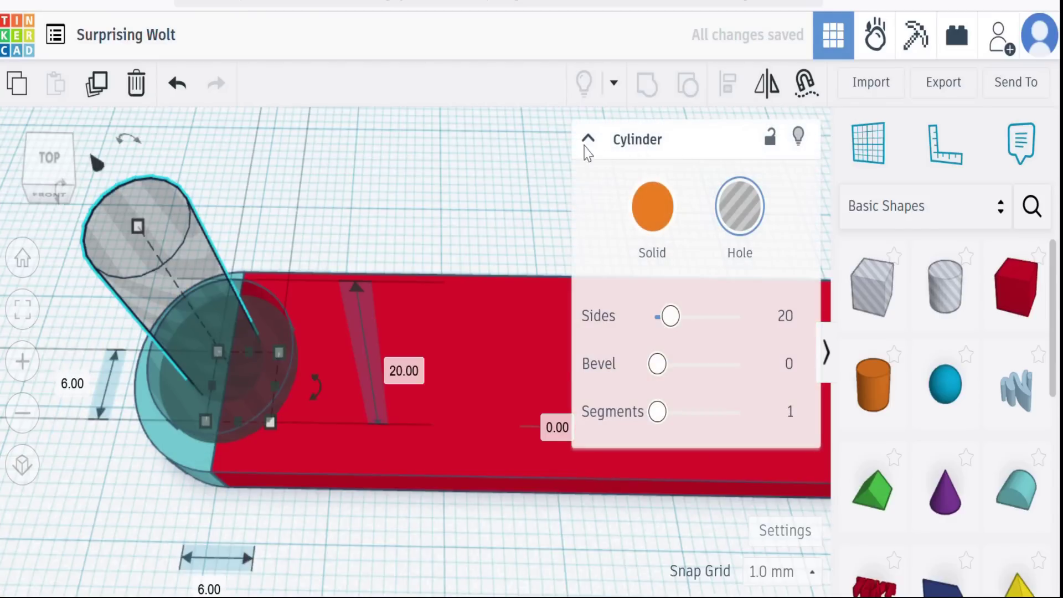
left_click(138, 84)
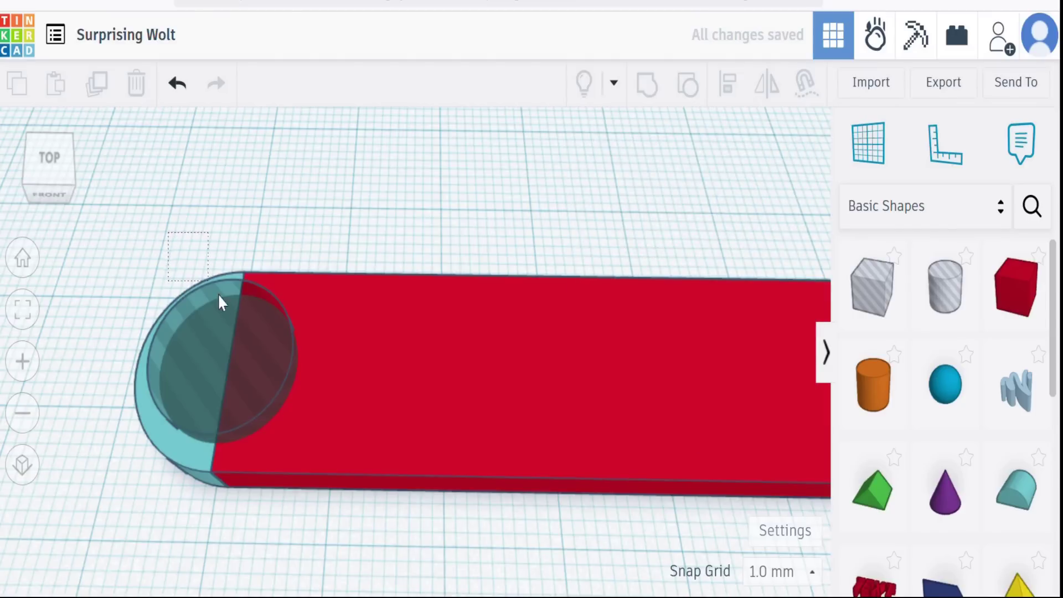
key("ctrl+a")
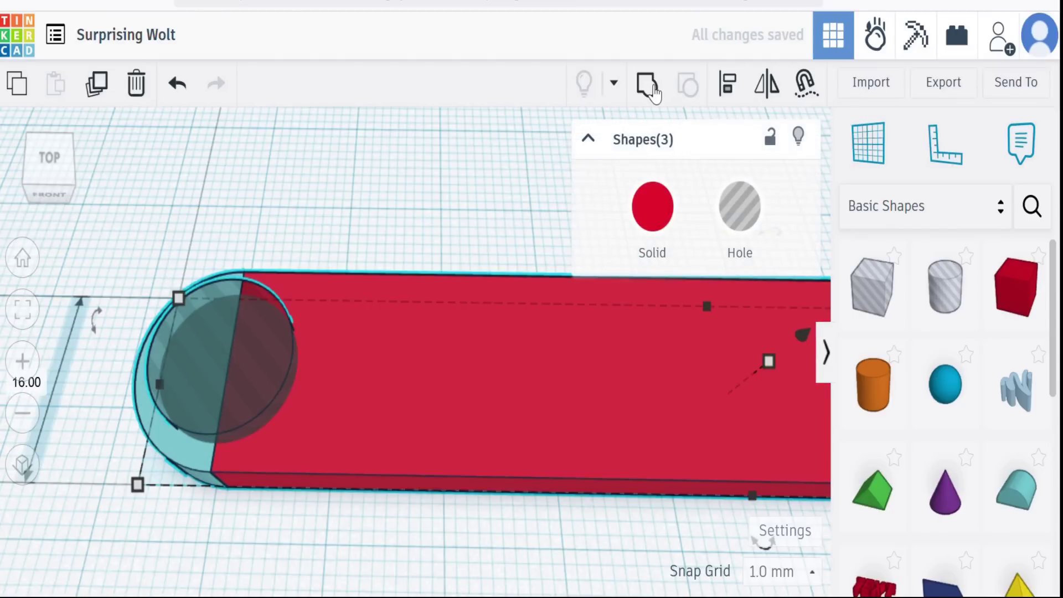
left_click(651, 89)
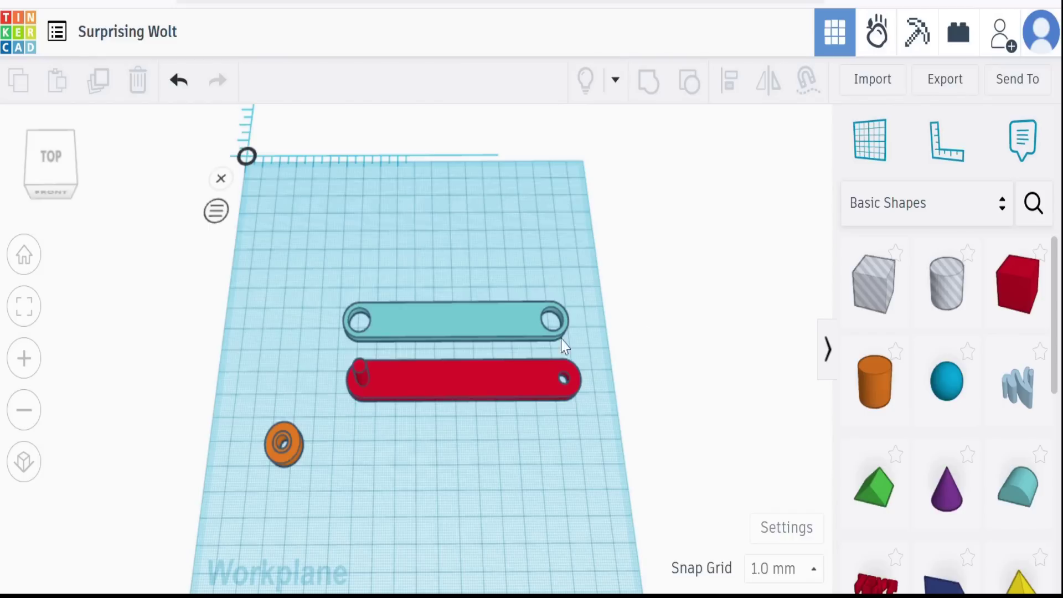
Place a box hole behind the teal link and size it 12 × 12 mm with a height of 8 mm.
left_click_drag(873, 282, 395, 235)
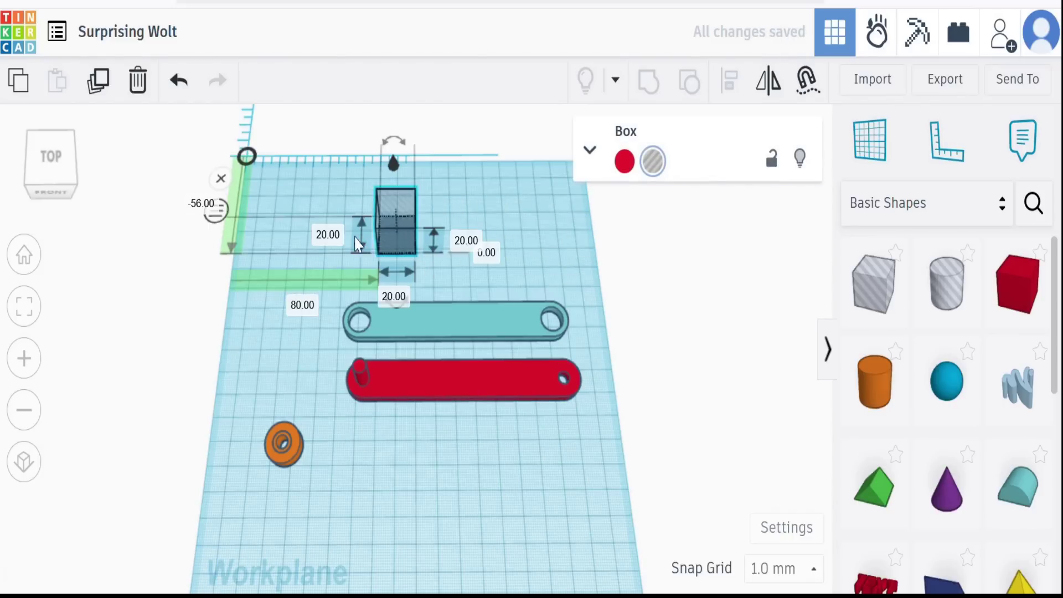
left_click(328, 235)
key("Return")
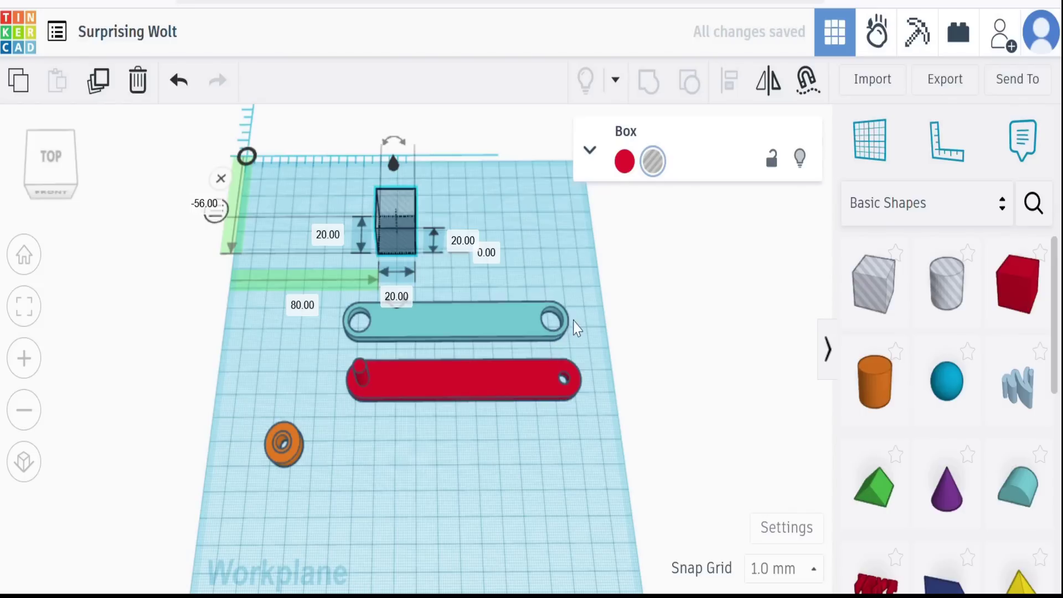
left_click(331, 239)
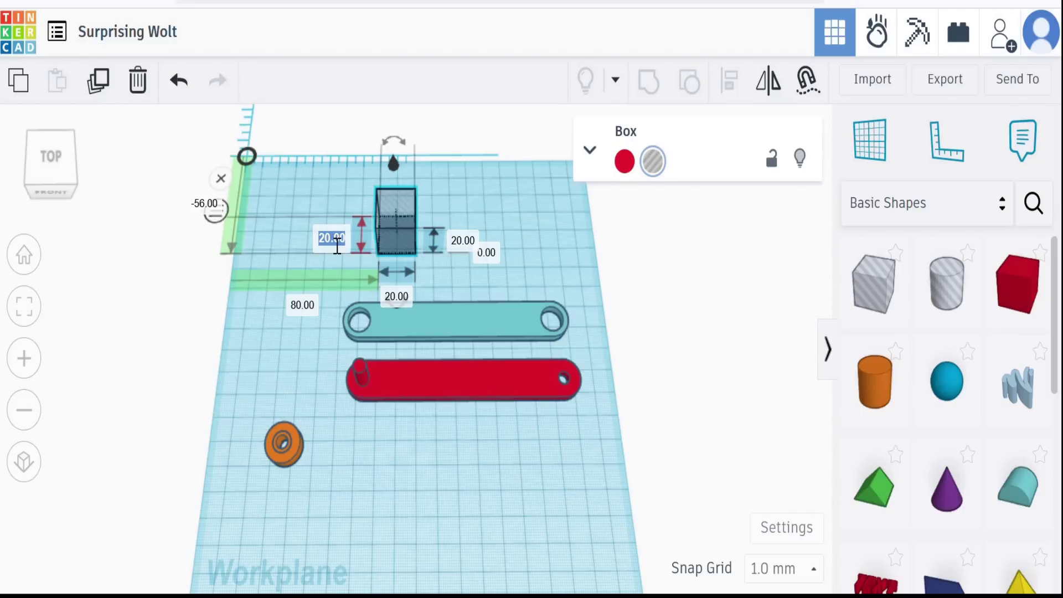
type("12")
key("Return")
left_click(398, 298)
type("1")
key("Return")
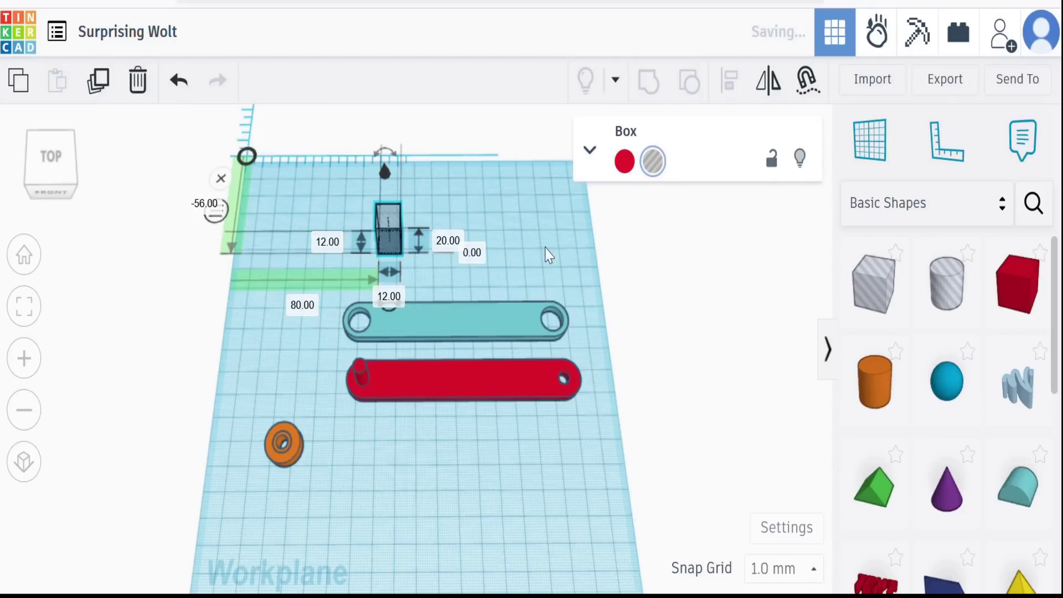
left_click(450, 242)
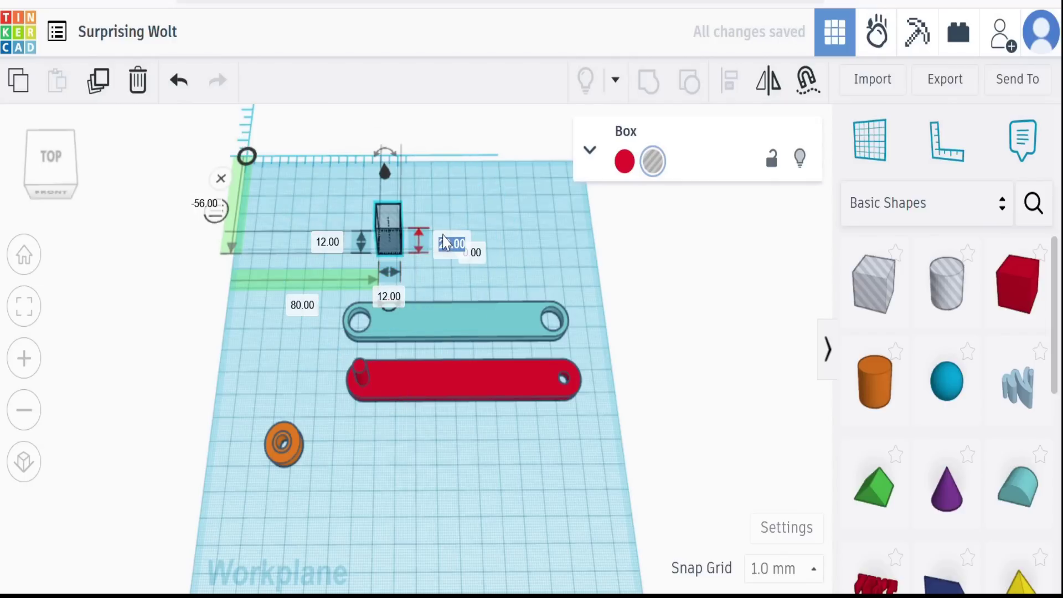
type("8")
key("Return")
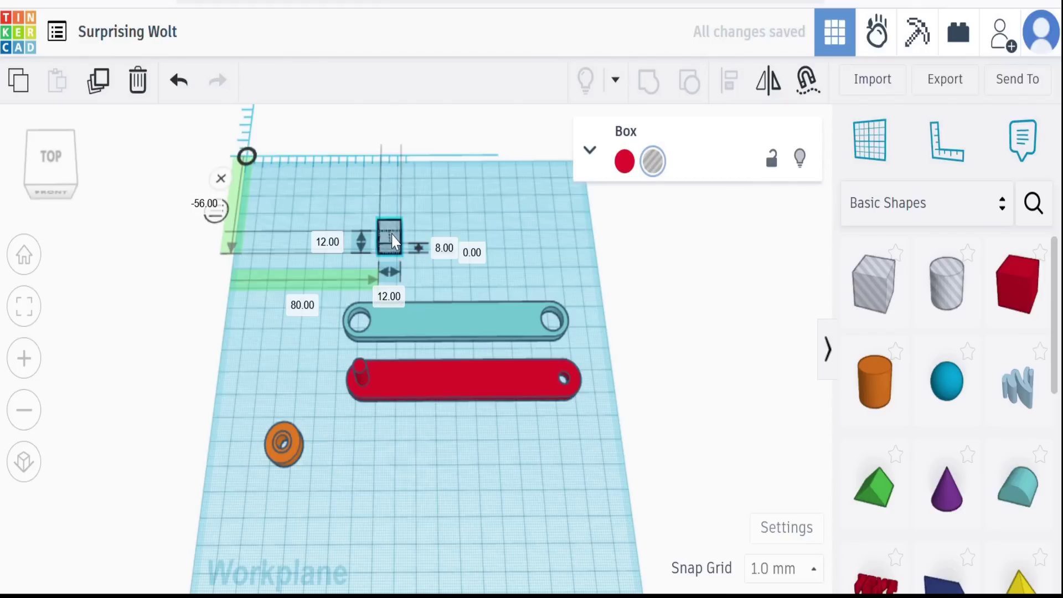
Align the box hole to the centre of the teal link in both length and width.
left_click(390, 211)
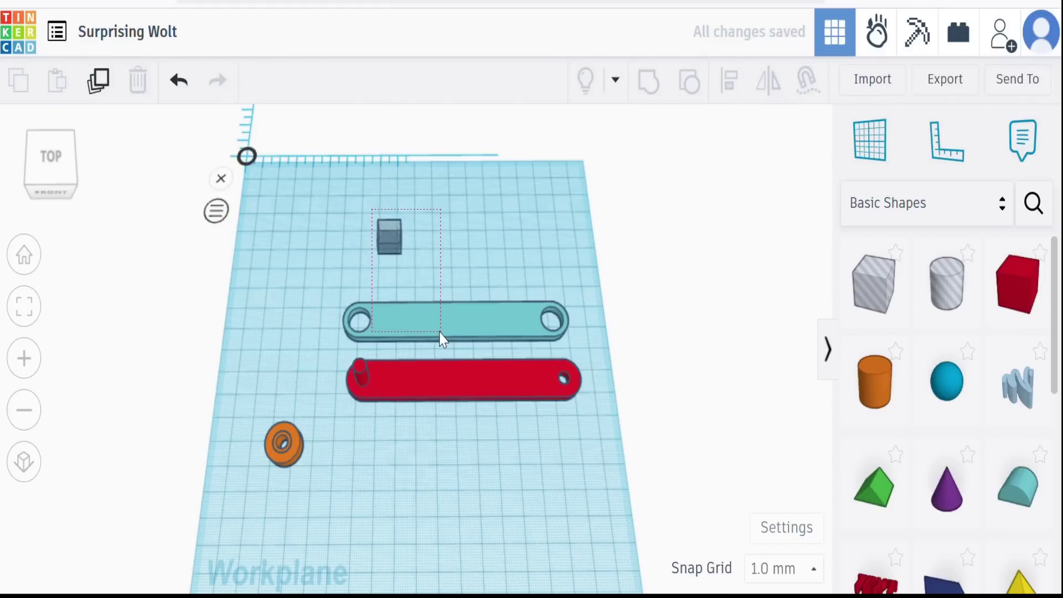
left_click_drag(442, 336, 442, 338)
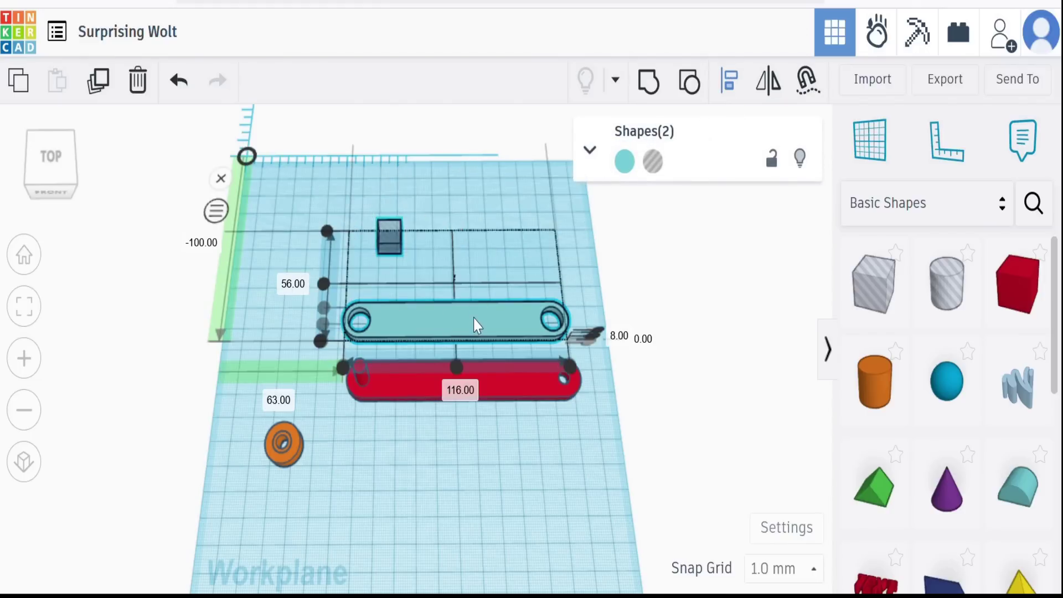
left_click(456, 366)
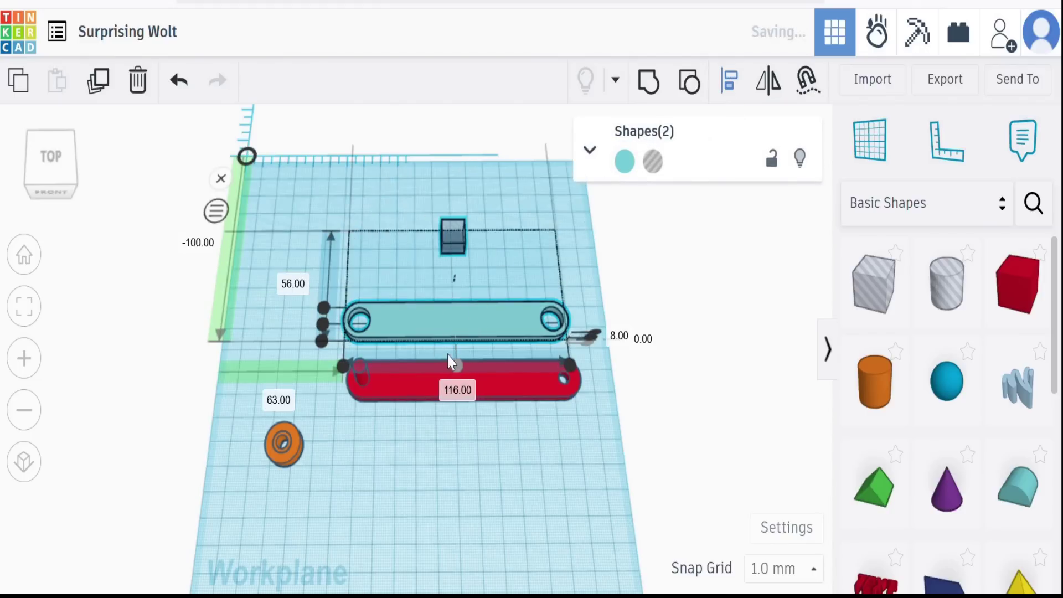
left_click(322, 325)
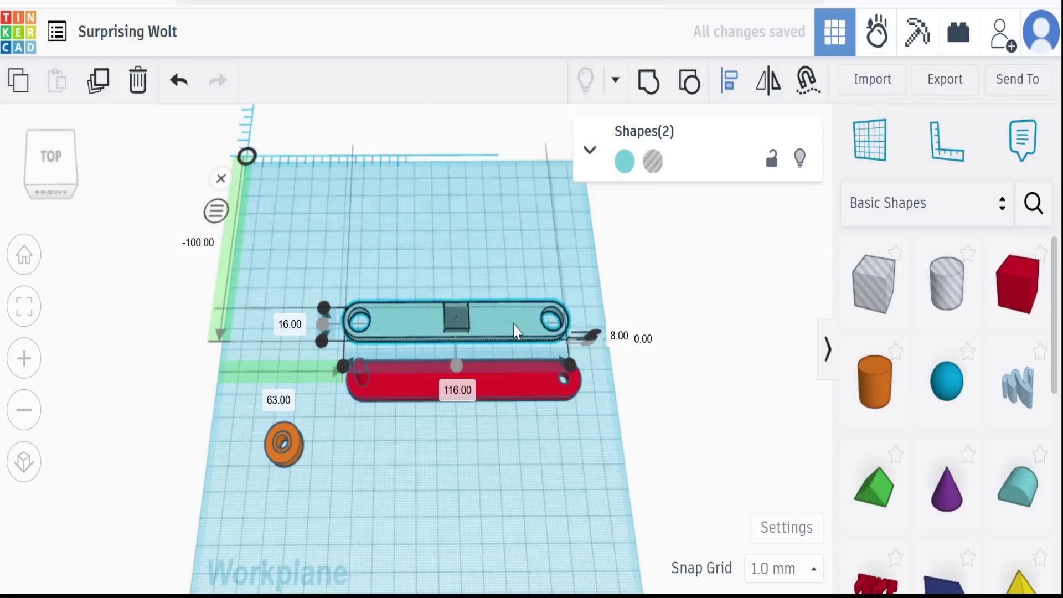
left_click(459, 307)
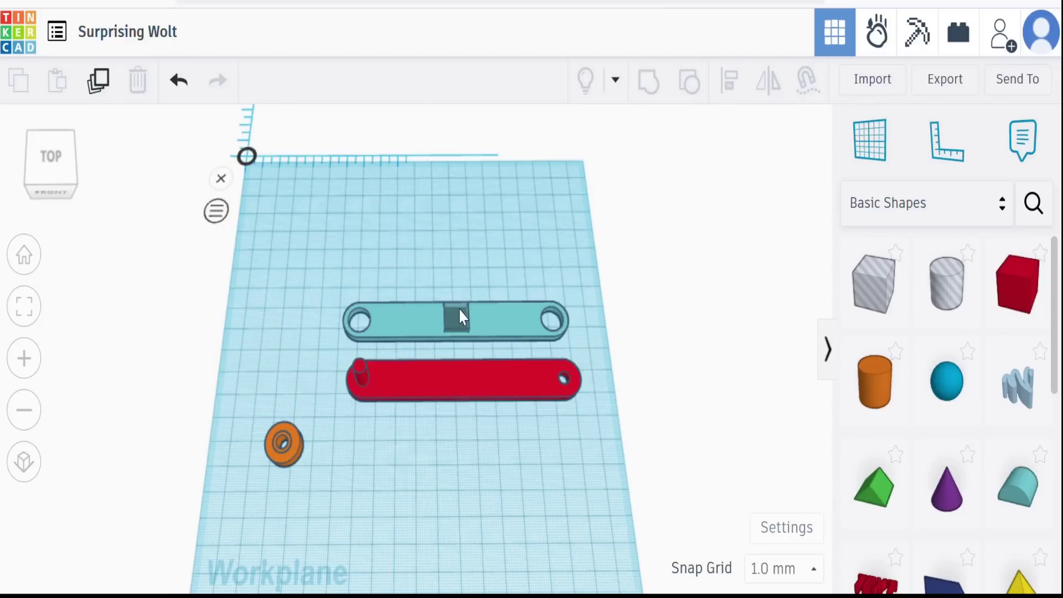
Set the length of the box hole along the teal link to 50 mm.
left_click(458, 308)
left_click(454, 387)
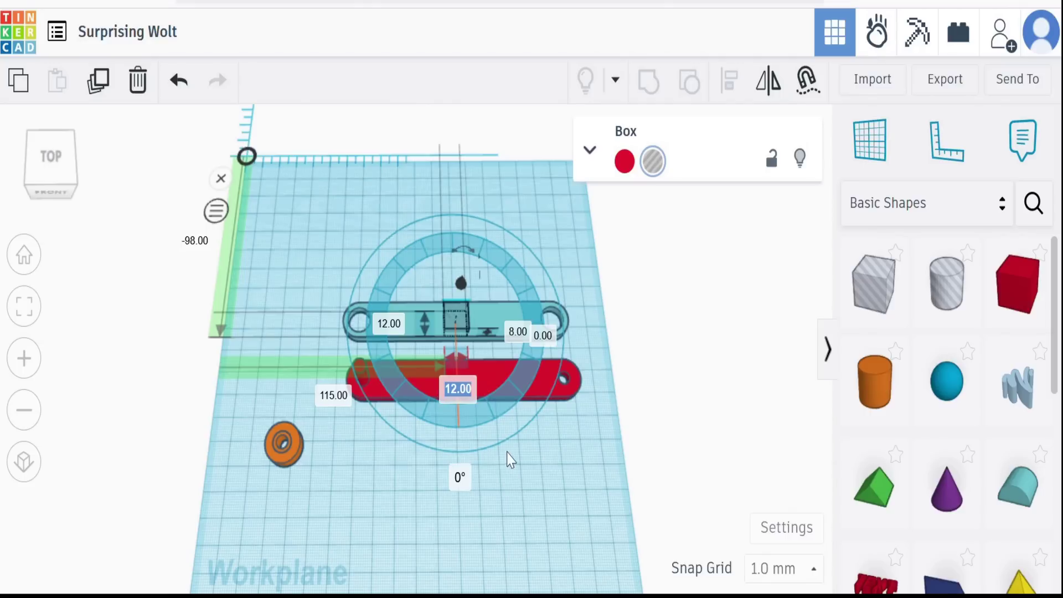
type("50")
key("Return")
left_click(422, 221)
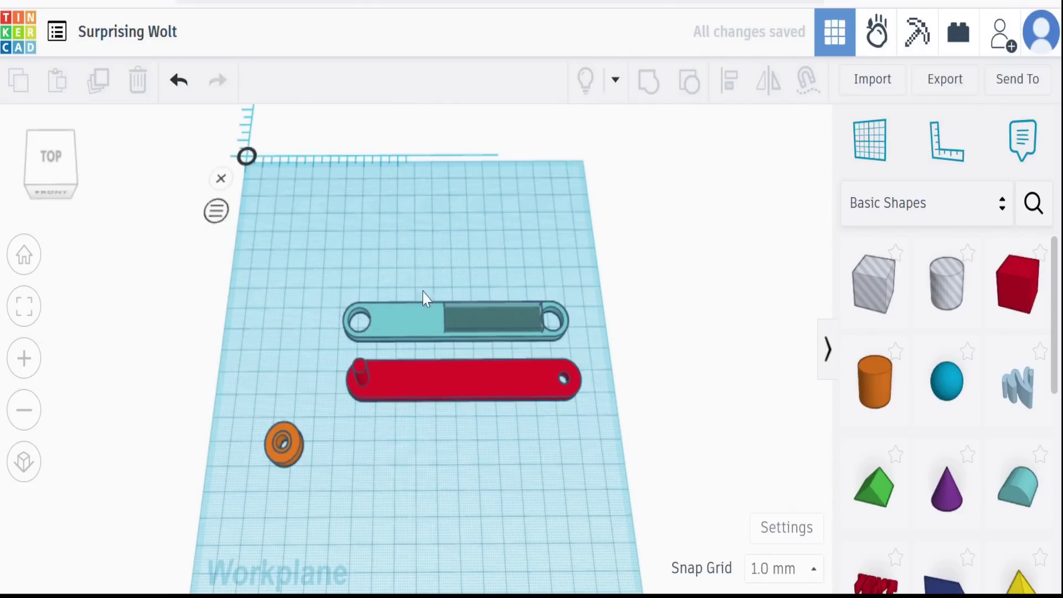
Centre the lengthened box hole along the length of the teal link.
left_click(477, 309, "shift")
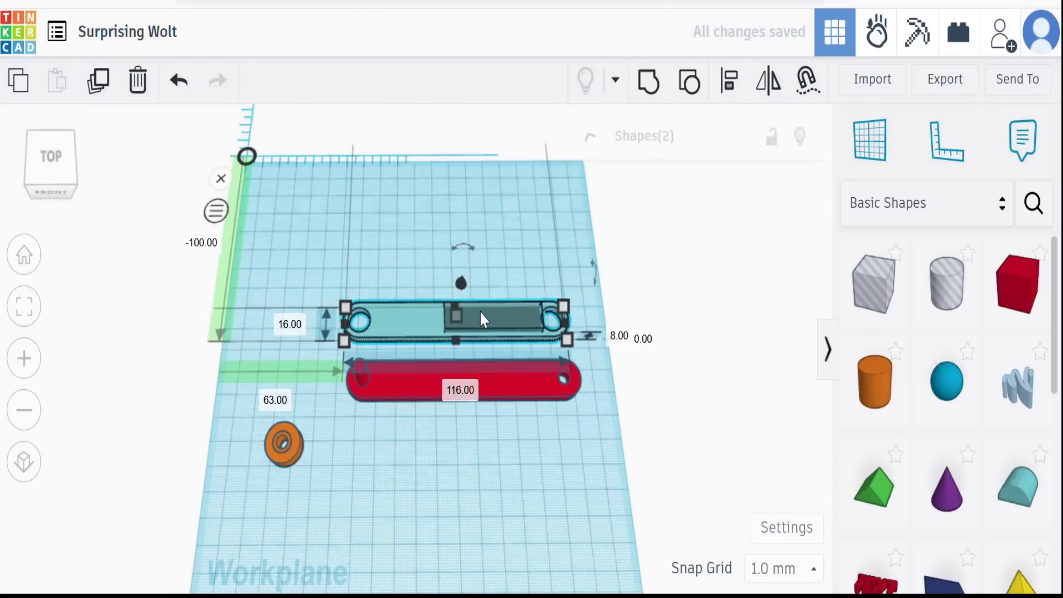
left_click(731, 83)
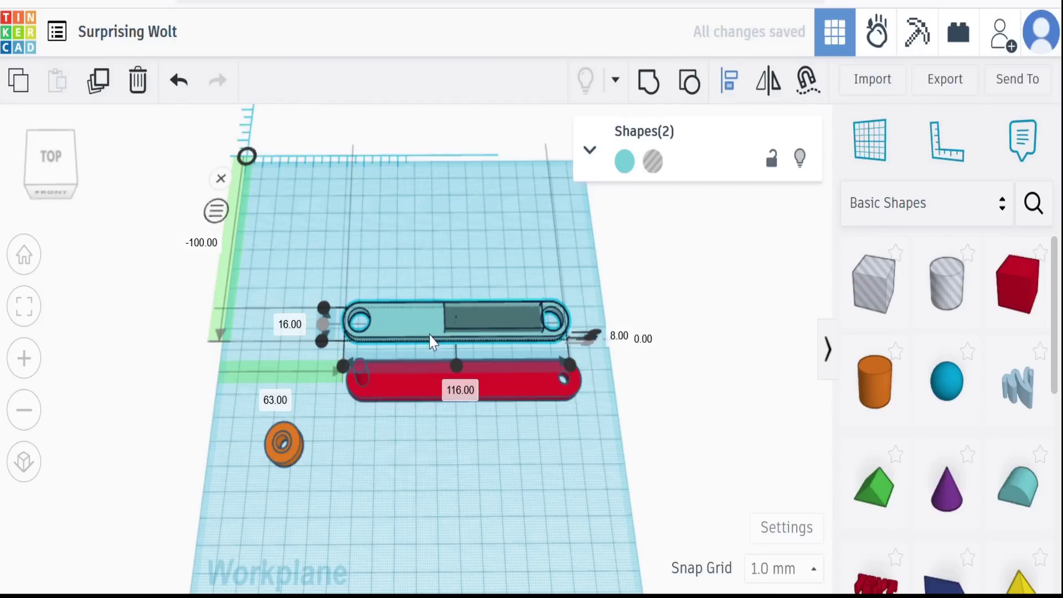
left_click(454, 363)
left_click(431, 213)
Group the box hole with the teal link to cut a rectangular slot through its middle.
left_click_drag(397, 267, 461, 315)
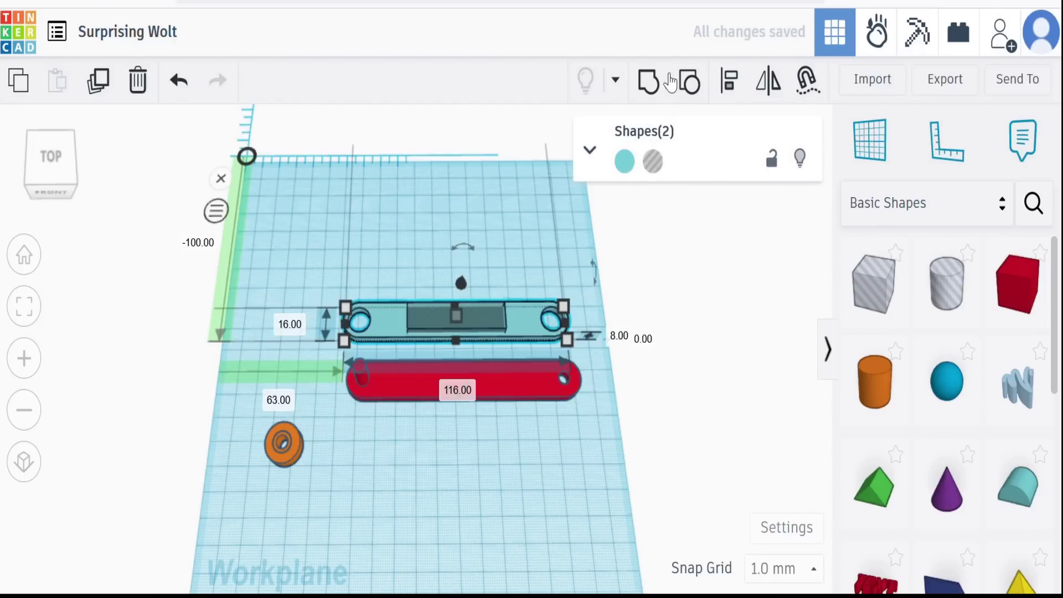
left_click(649, 82)
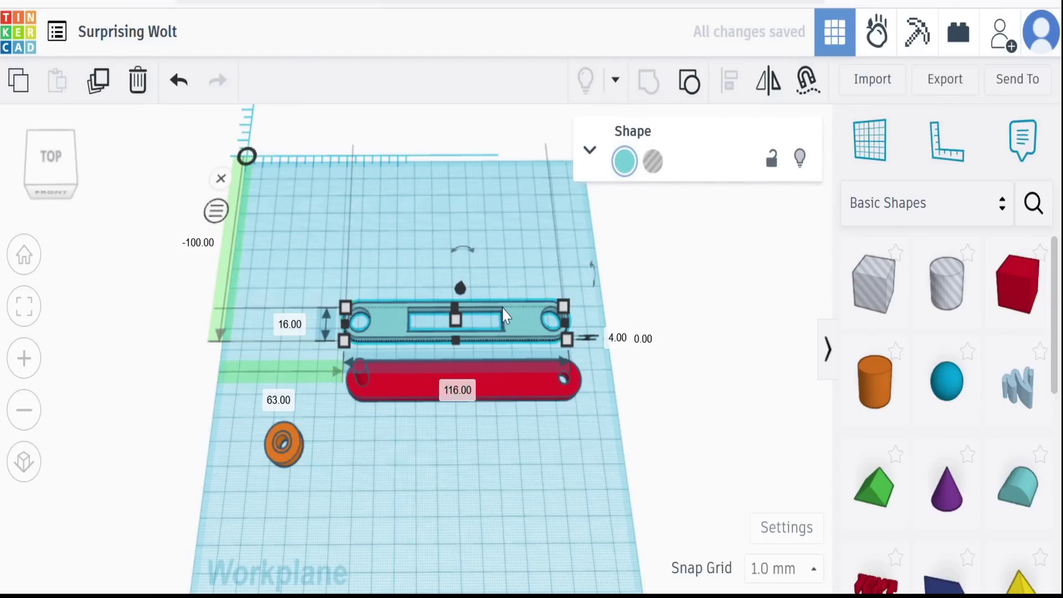
left_click(548, 322)
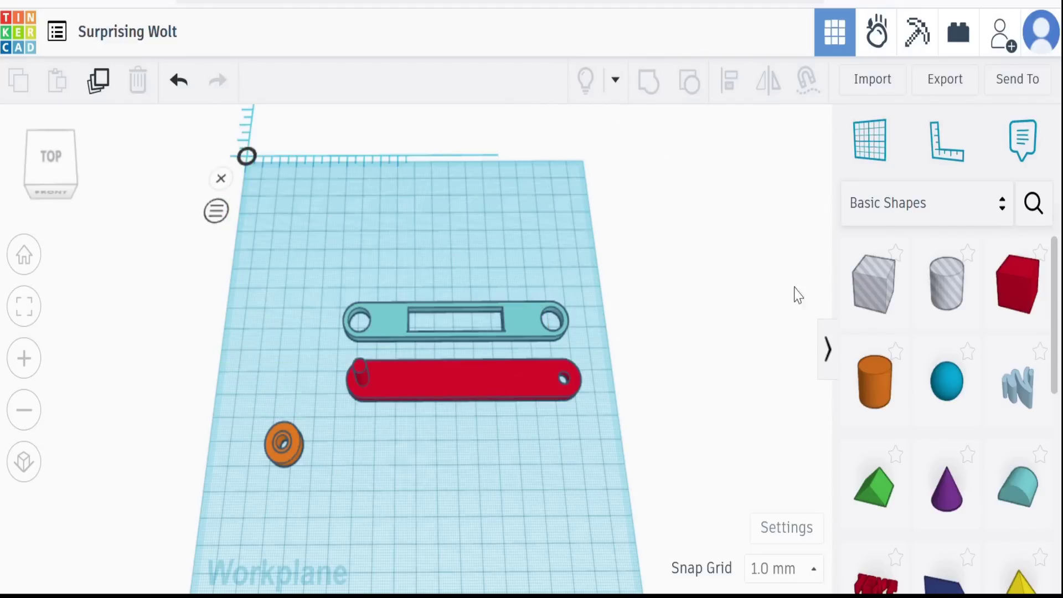
Place a cylinder hole behind the teal link and set its sides to 64.
left_click_drag(912, 281, 442, 230)
left_click(590, 139)
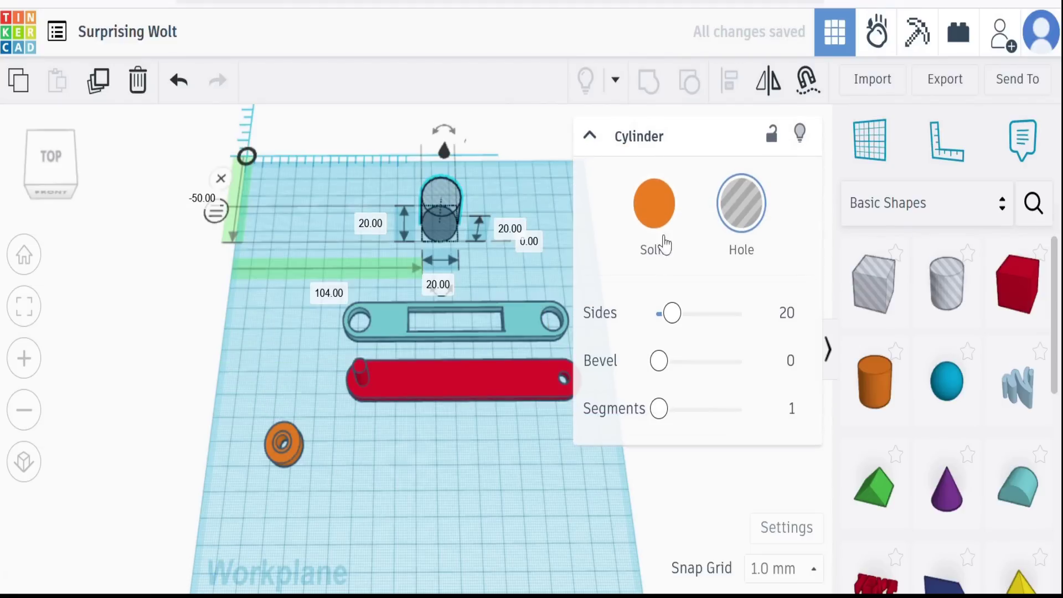
left_click_drag(671, 313, 745, 313)
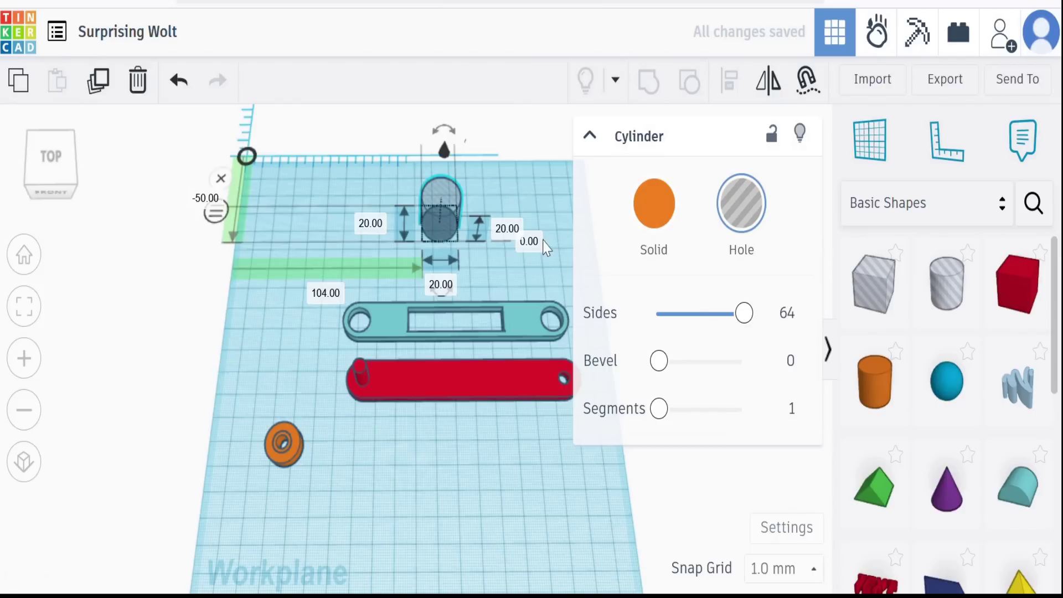
Resize the new cylinder hole to 12 × 12 mm with a height of 8 mm.
left_click(442, 288)
type("12")
left_click(370, 223)
type("12")
left_click(492, 229)
type("8")
key("Return")
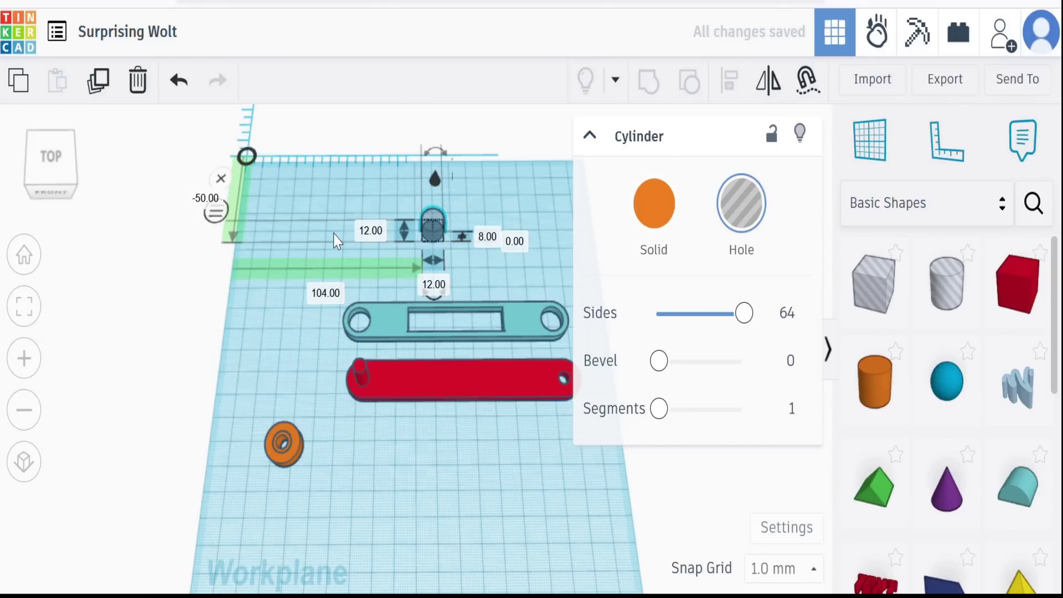
left_click(336, 240)
Move the cylinder hole onto the slot's right end and ungroup the teal link to recover its box hole.
left_click_drag(431, 228, 496, 315)
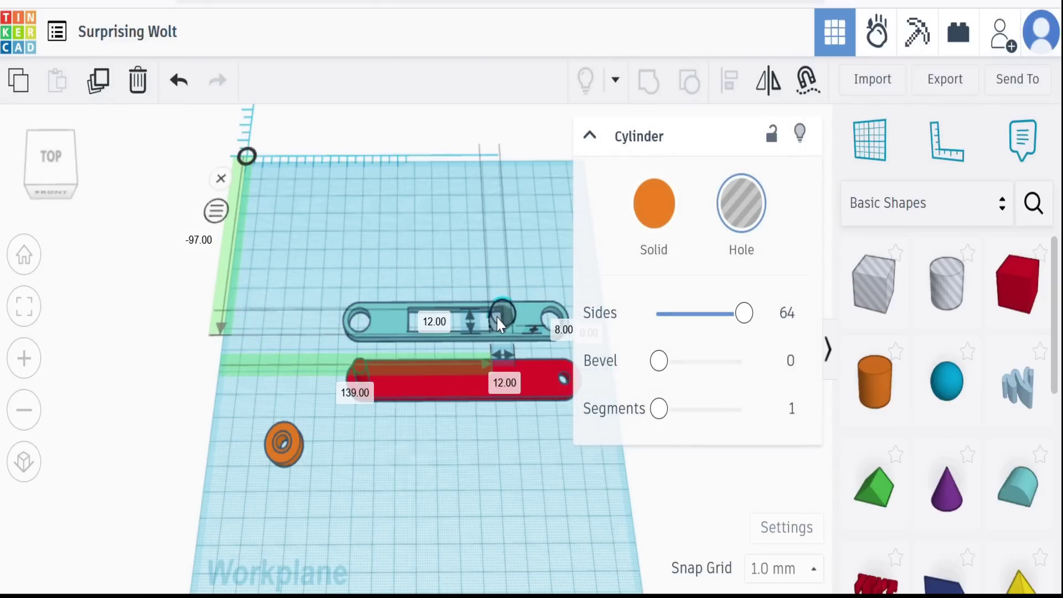
left_click(458, 261)
left_click(450, 316)
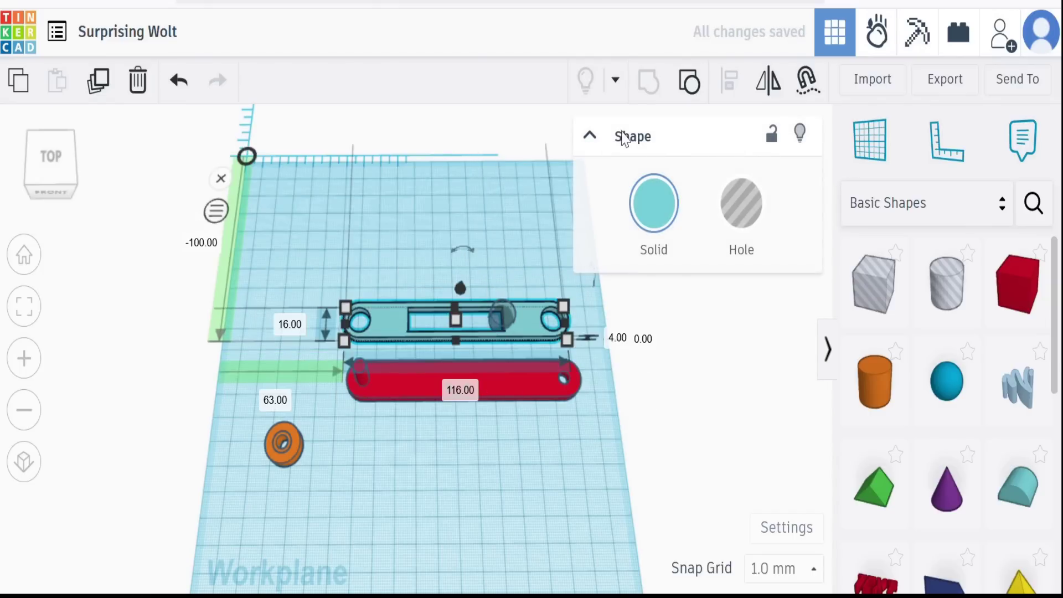
left_click(690, 81)
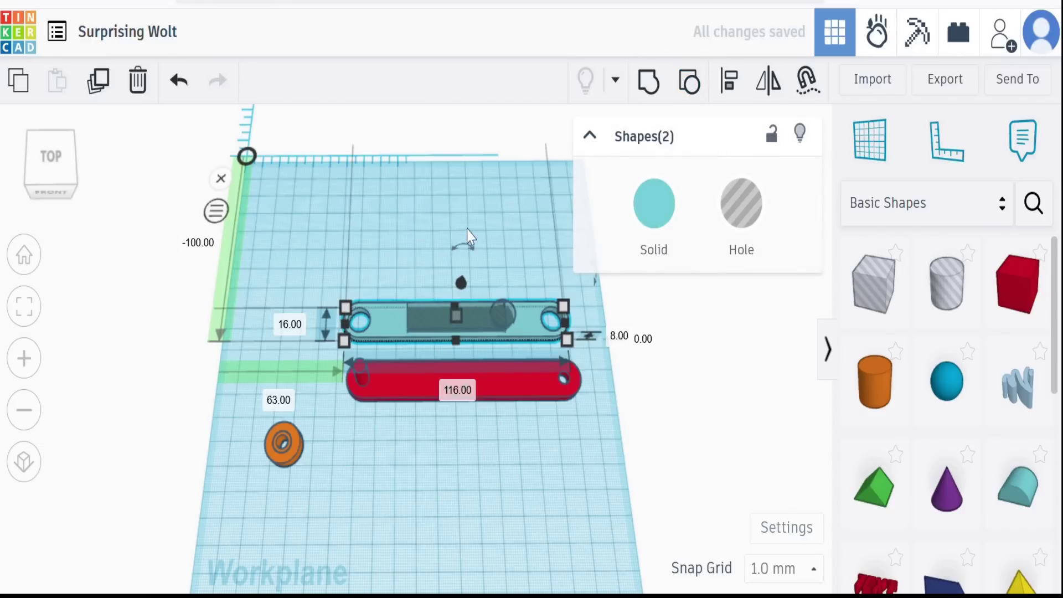
left_click(484, 274)
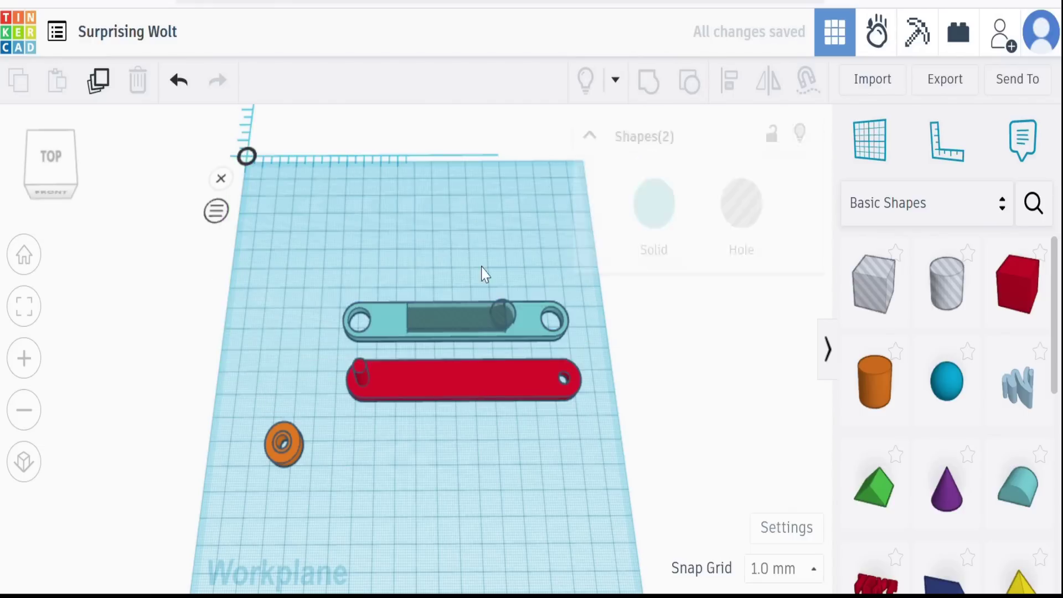
Align the cylinder hole with the box hole, centred across its width and flush with its right end.
left_click(449, 316)
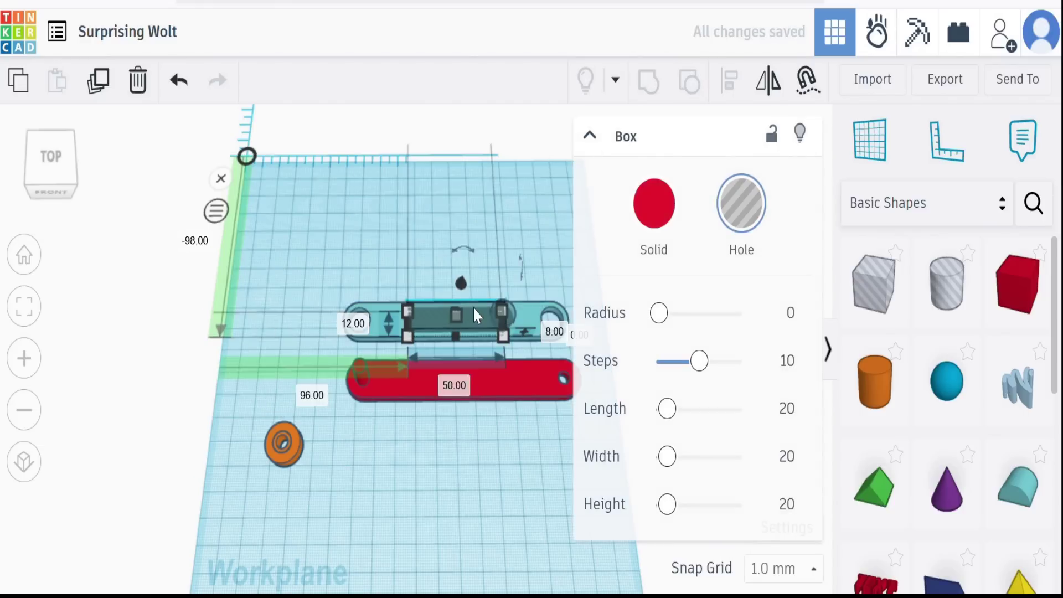
left_click(28, 306)
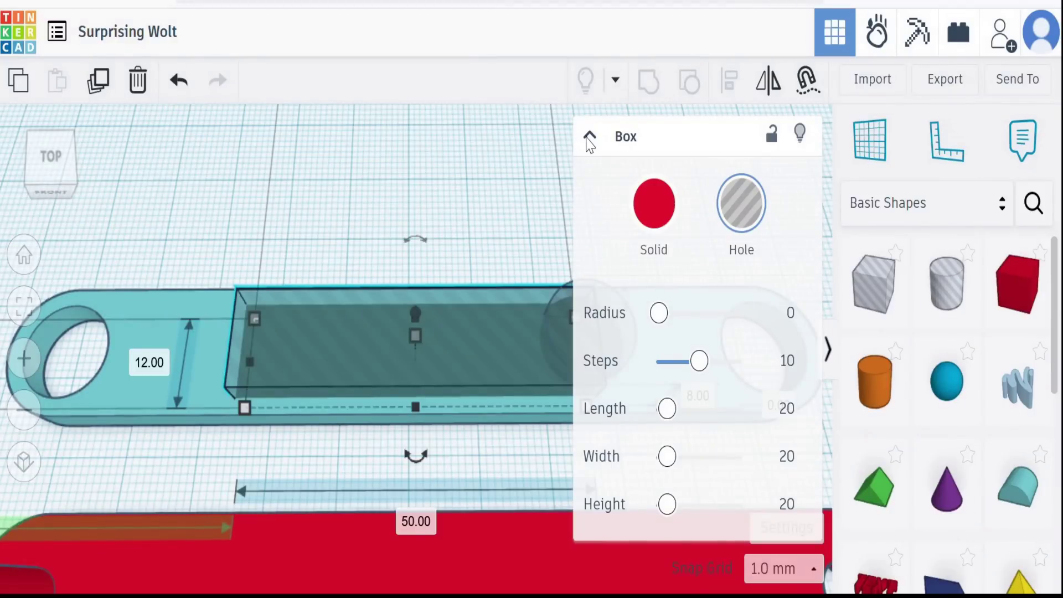
left_click(590, 139)
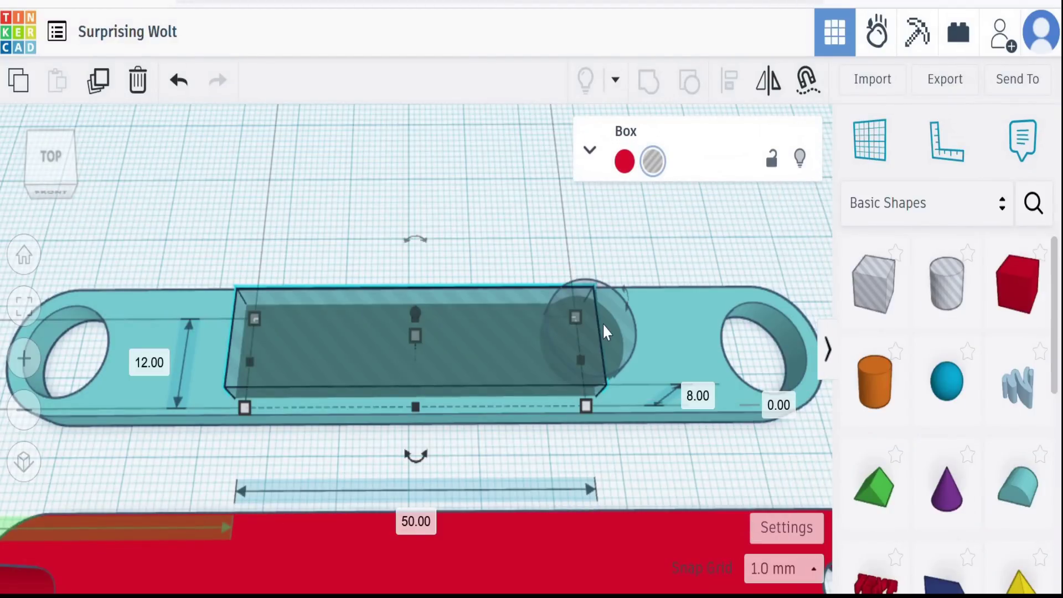
left_click(621, 323, "shift")
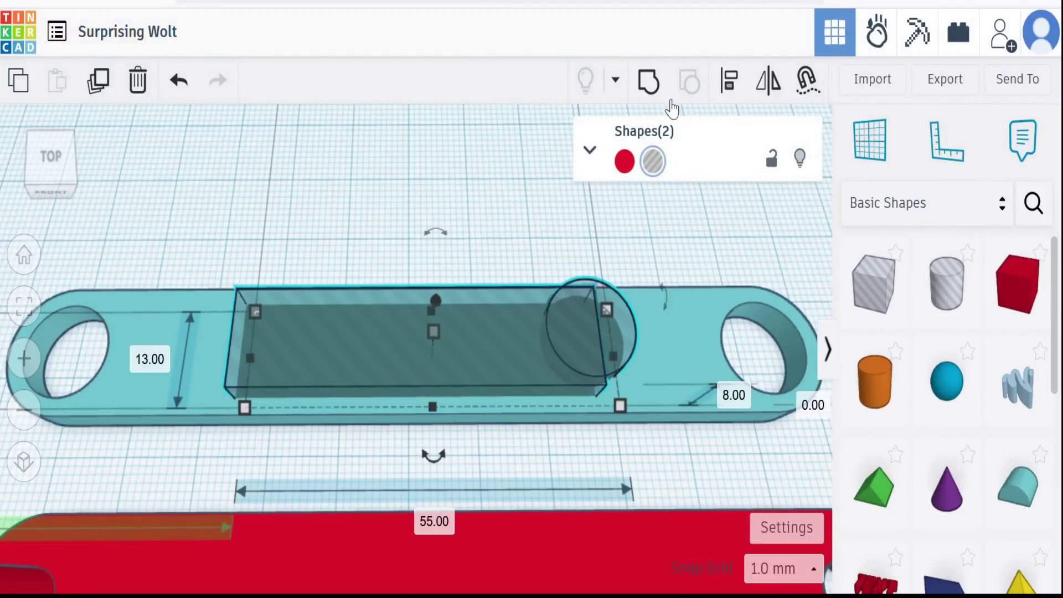
left_click(729, 83)
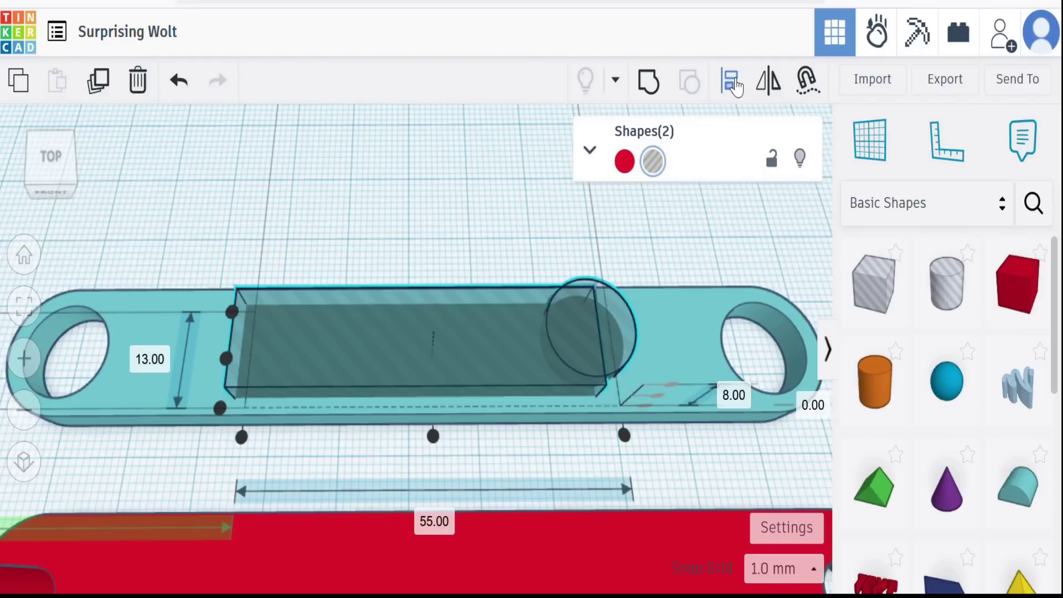
left_click(227, 364)
right_click_drag(495, 243, 470, 254)
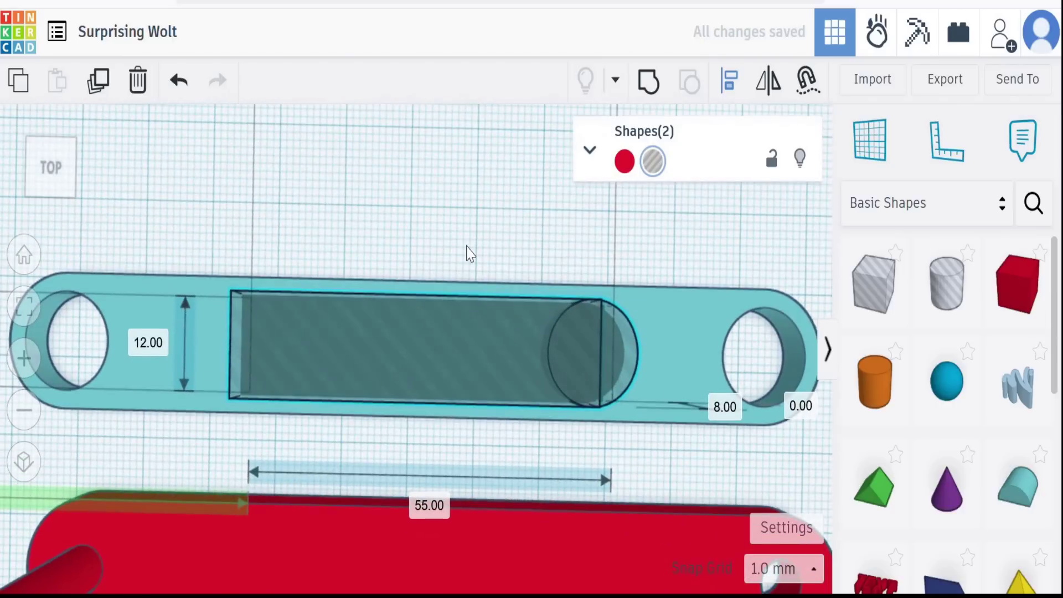
left_click(579, 431)
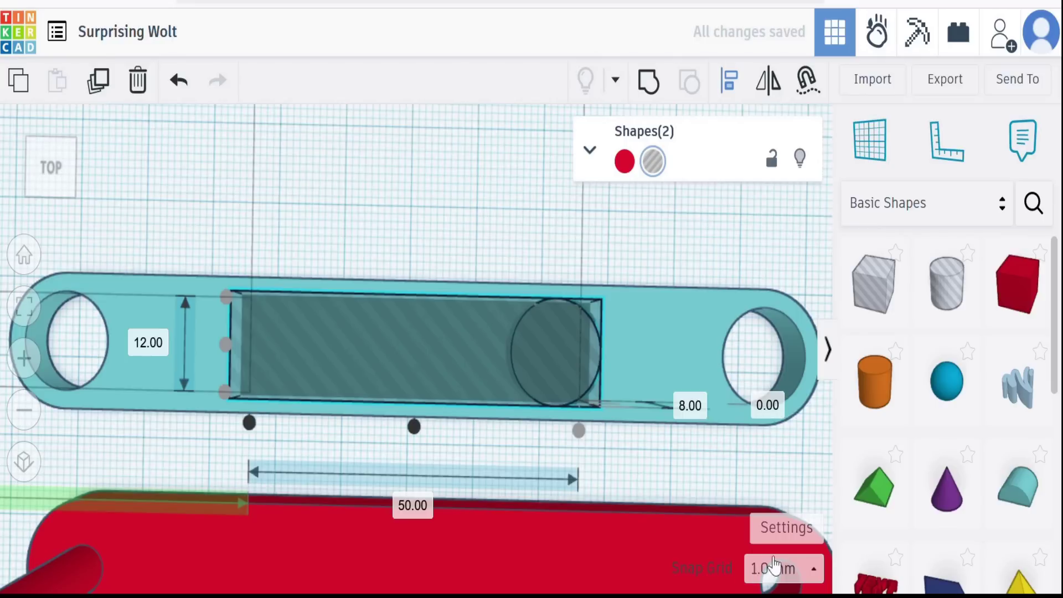
left_click(476, 204)
Move the cylinder hole 6 mm to the right so its centre sits on the box hole's end edge.
left_click(565, 332)
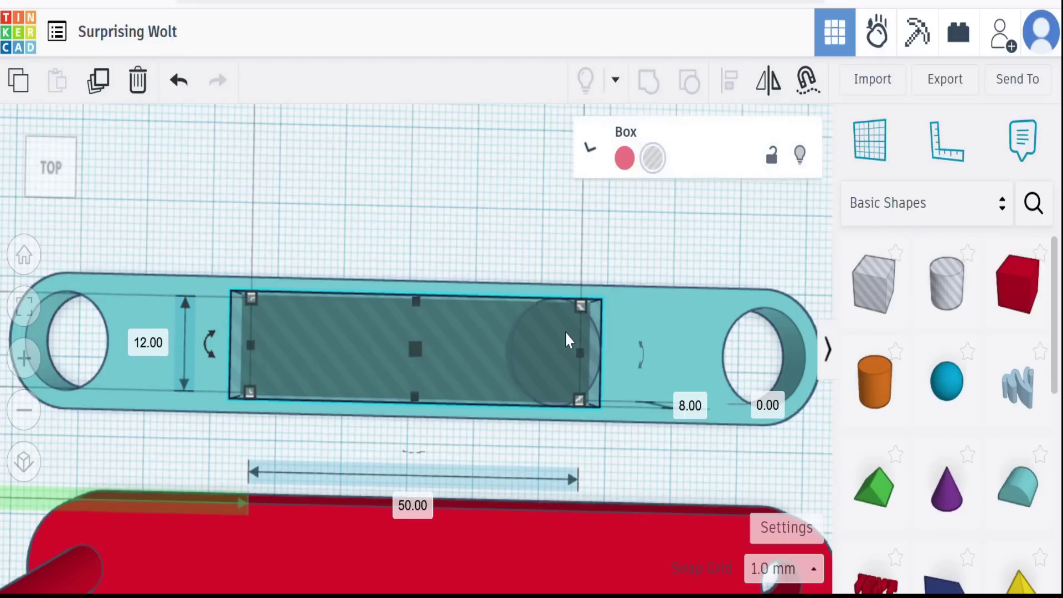
right_click_drag(573, 348, 442, 183)
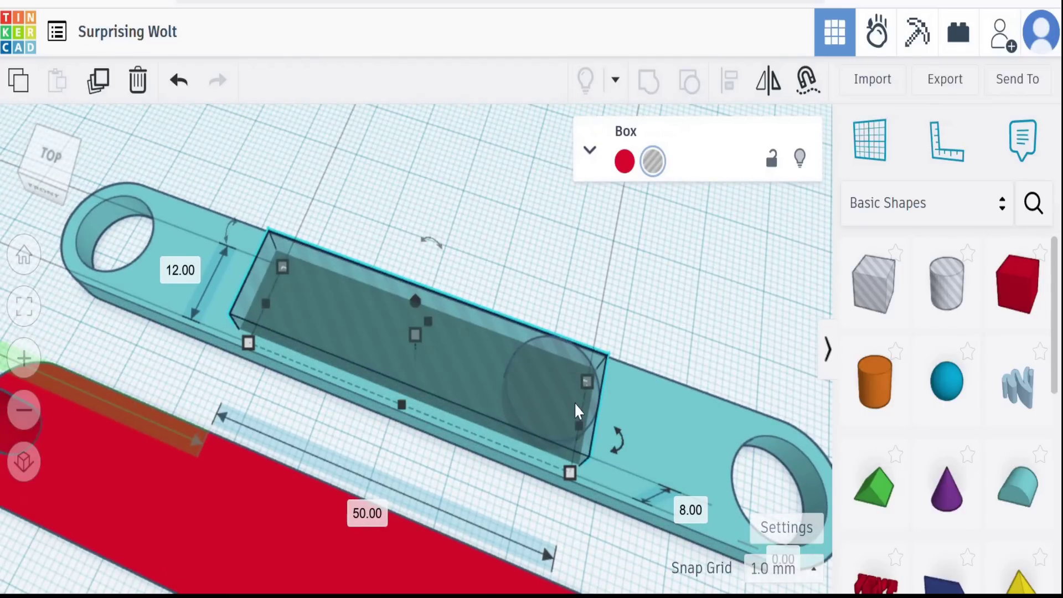
left_click(597, 410)
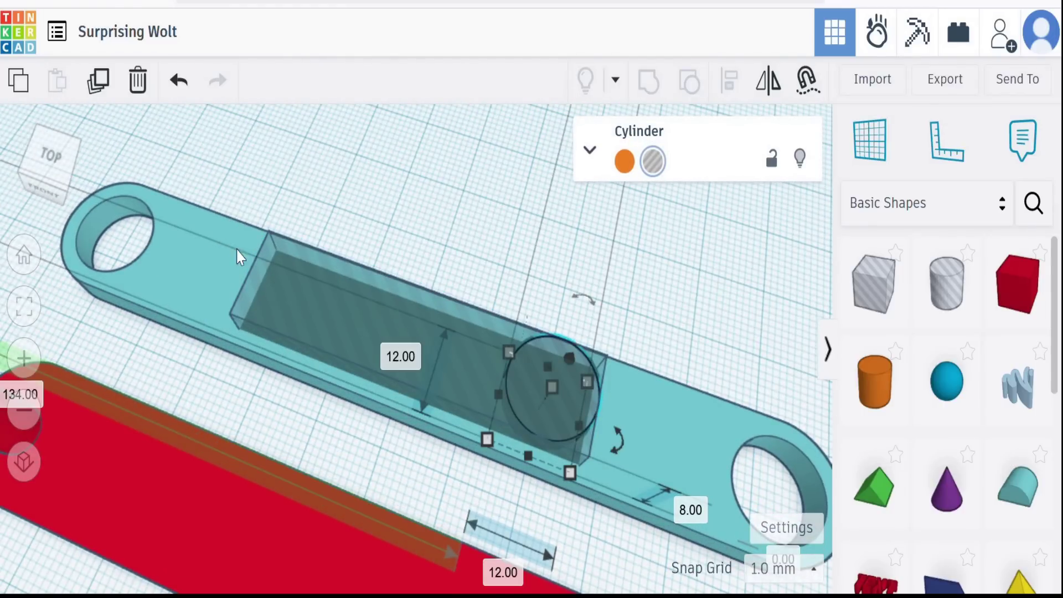
right_click_drag(288, 178, 365, 176)
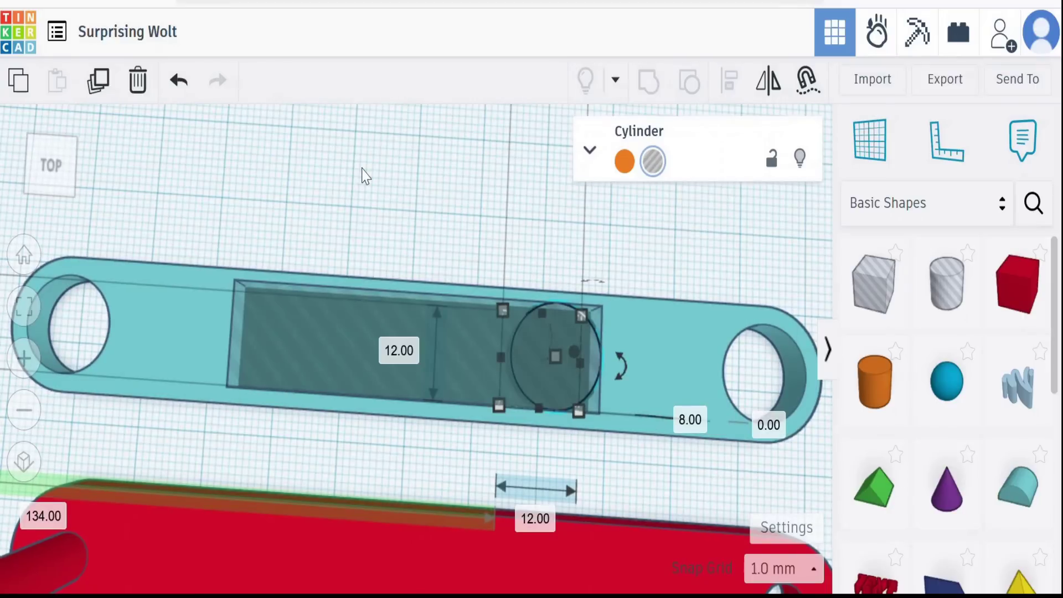
key("Right")
key("Right")
key("Right")
key("Right")
key("Right")
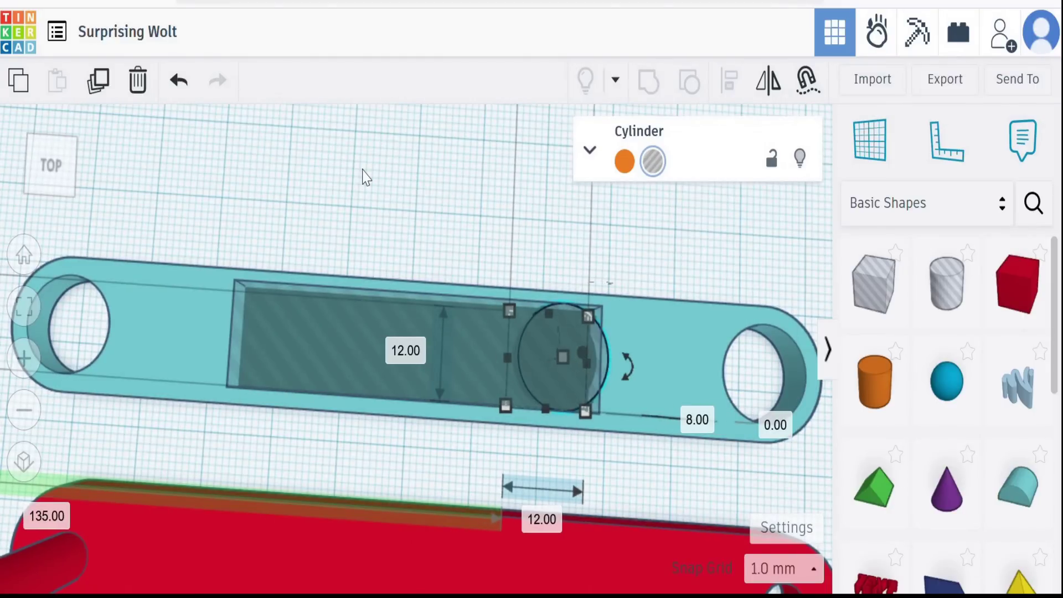
key("Right")
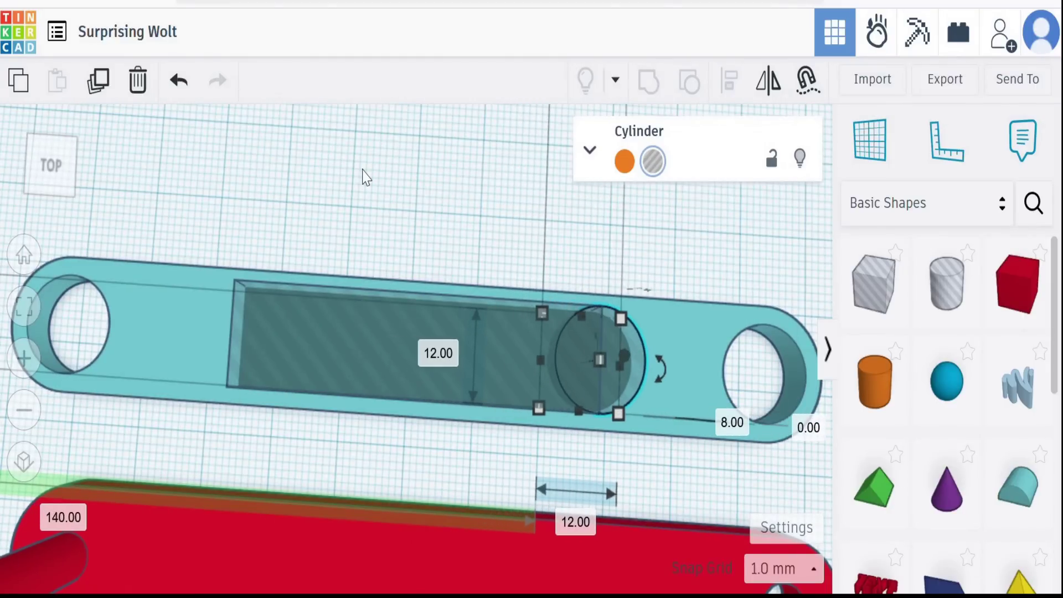
Duplicate the cylinder hole and align the copy flush with the box hole's left end.
left_click(104, 89)
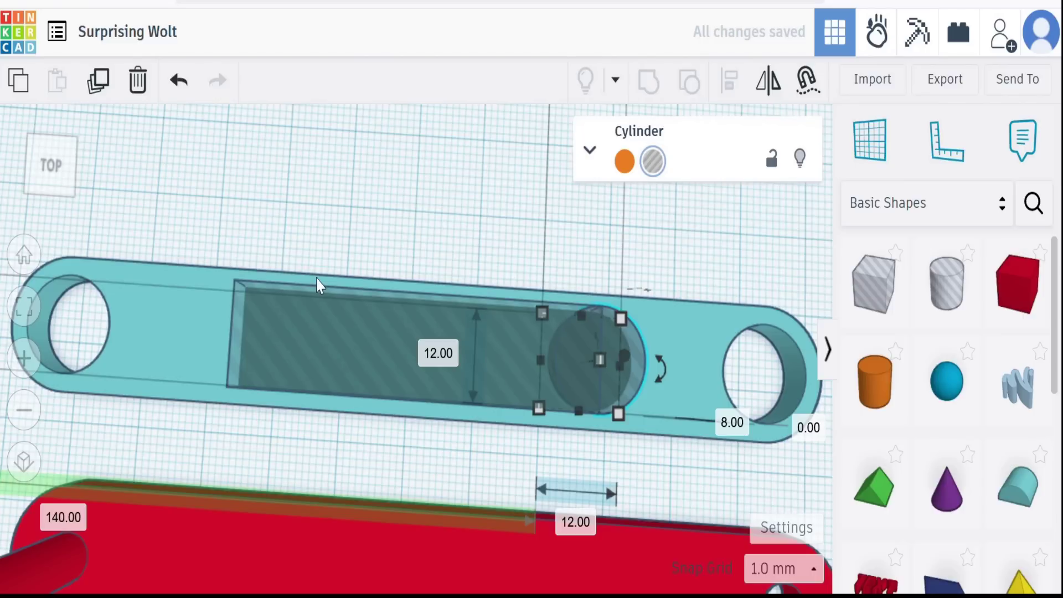
left_click(291, 319, "shift")
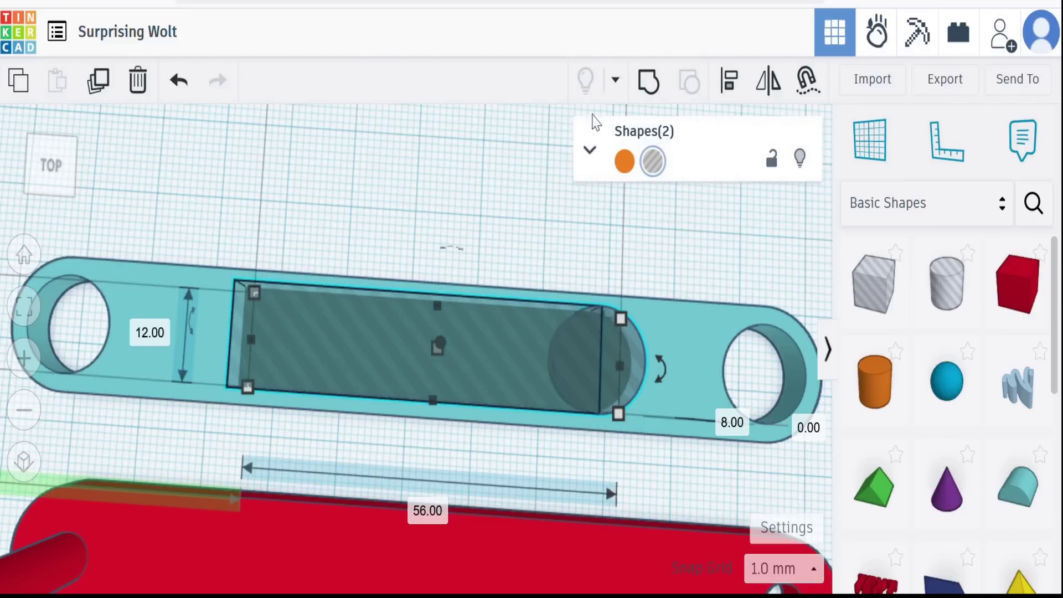
left_click(728, 83)
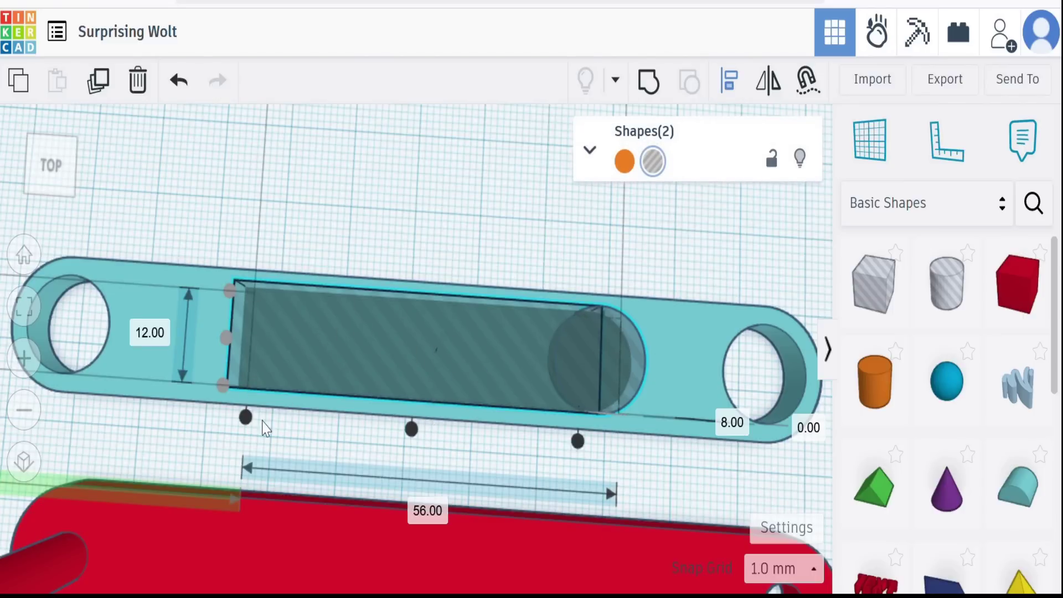
left_click(245, 417)
left_click(286, 232)
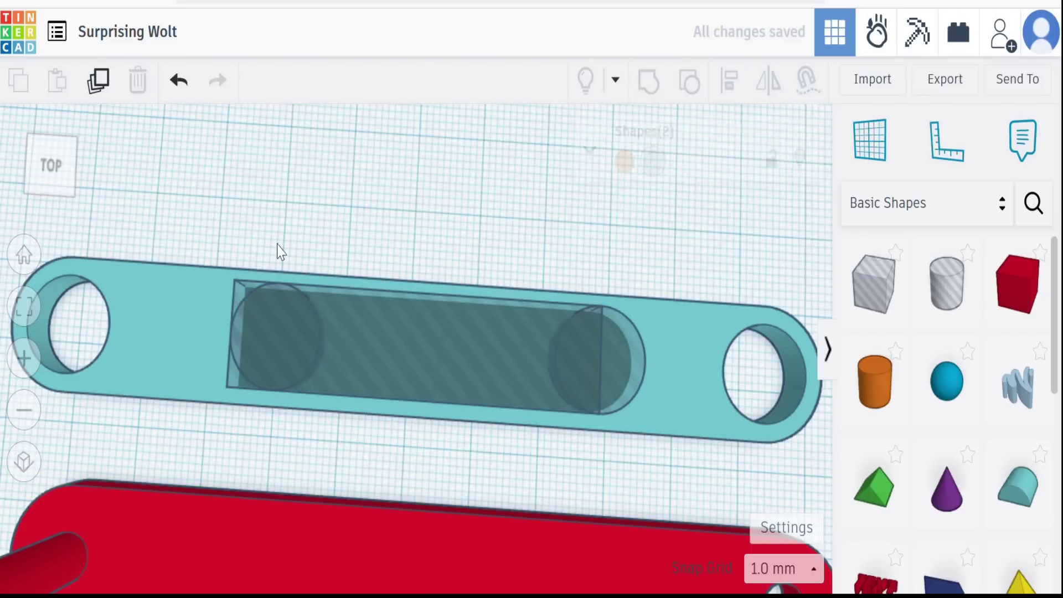
Nudge the duplicated cylinder hole outward to the left to centre it on the box hole's left end edge.
left_click(239, 331)
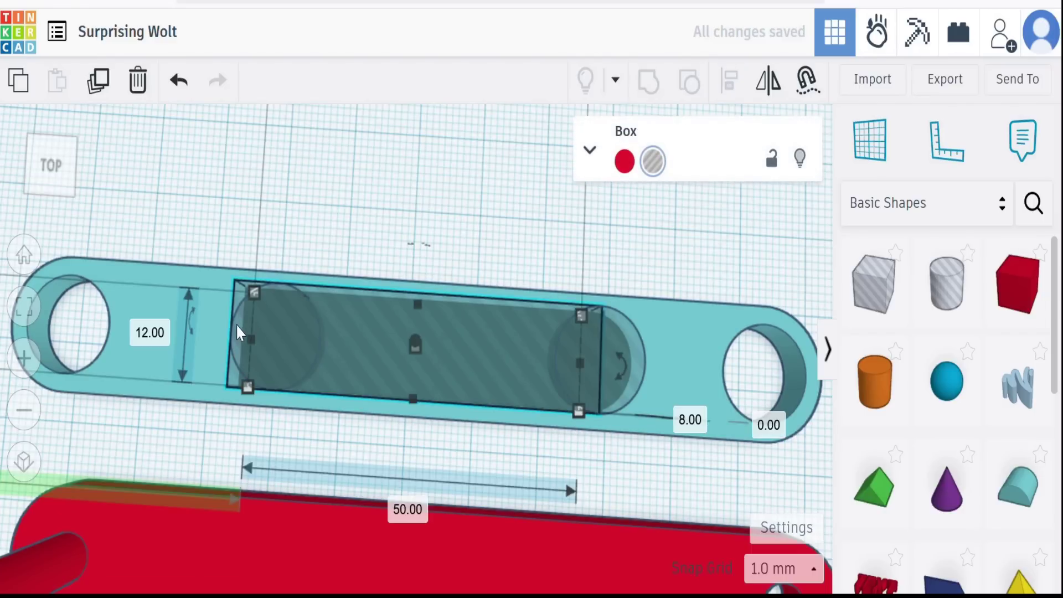
left_click(299, 313)
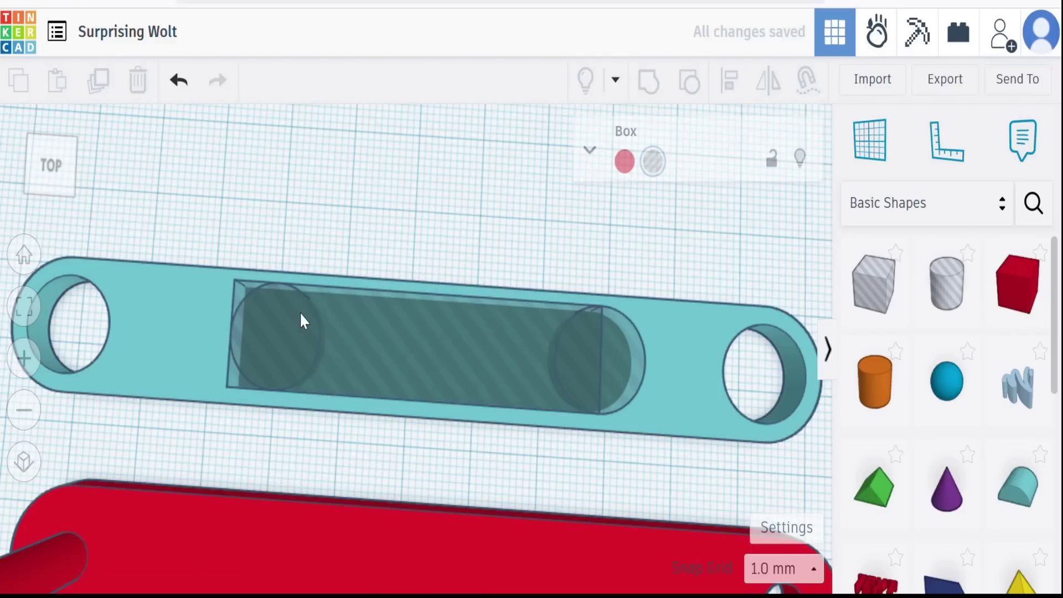
left_click(264, 412)
right_click_drag(265, 413, 237, 357)
left_click(232, 358)
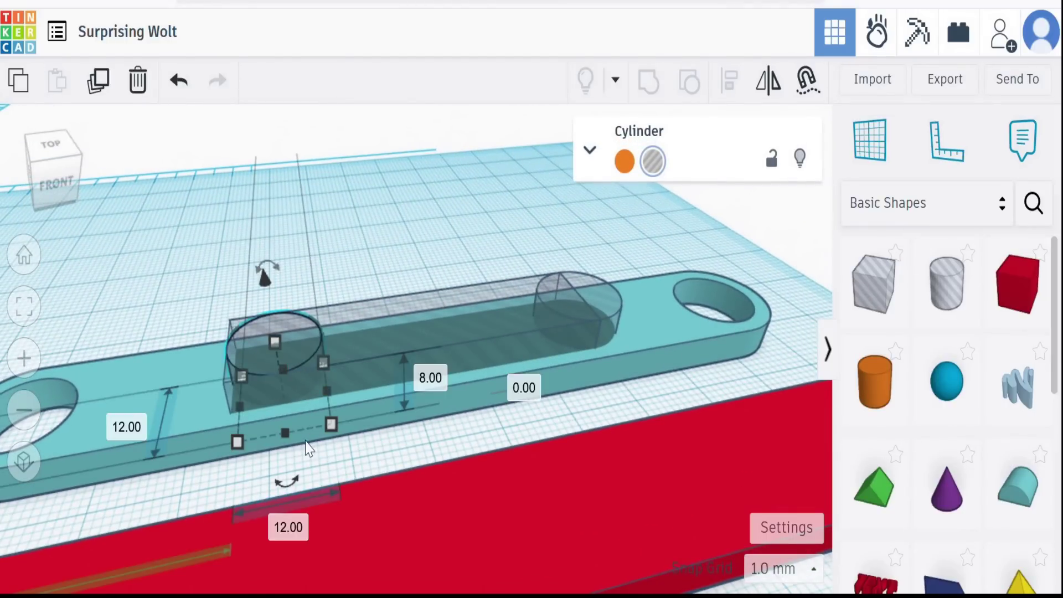
key("Left")
key("Left")
key("Left")
key("Left")
key("Left")
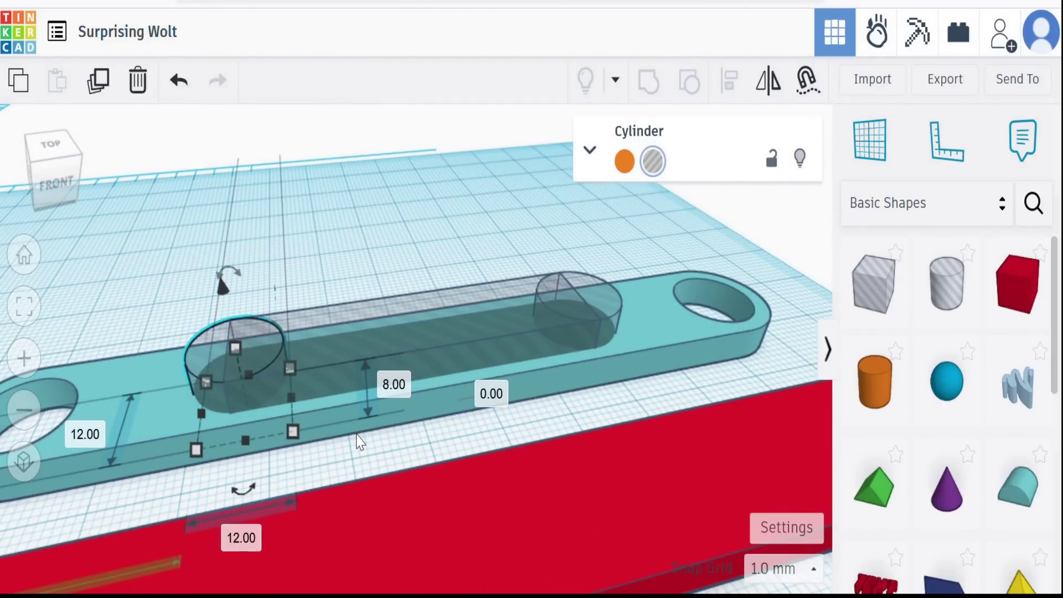
Group the teal link with the box hole and both cylinder holes to cut the round-ended slot.
right_click_drag(304, 280, 260, 343)
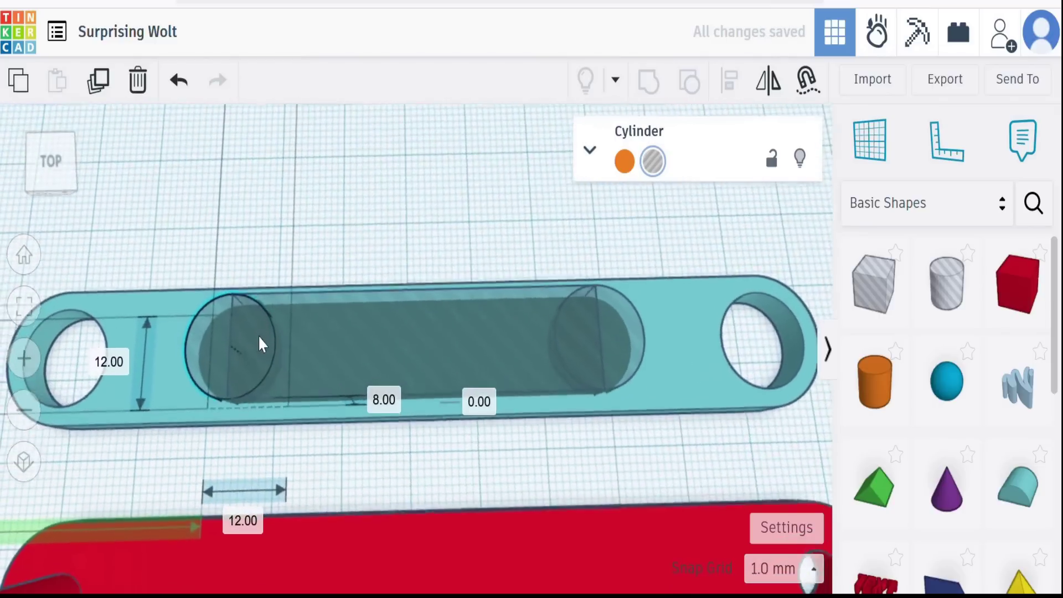
left_click(197, 254)
left_click_drag(184, 233, 653, 381)
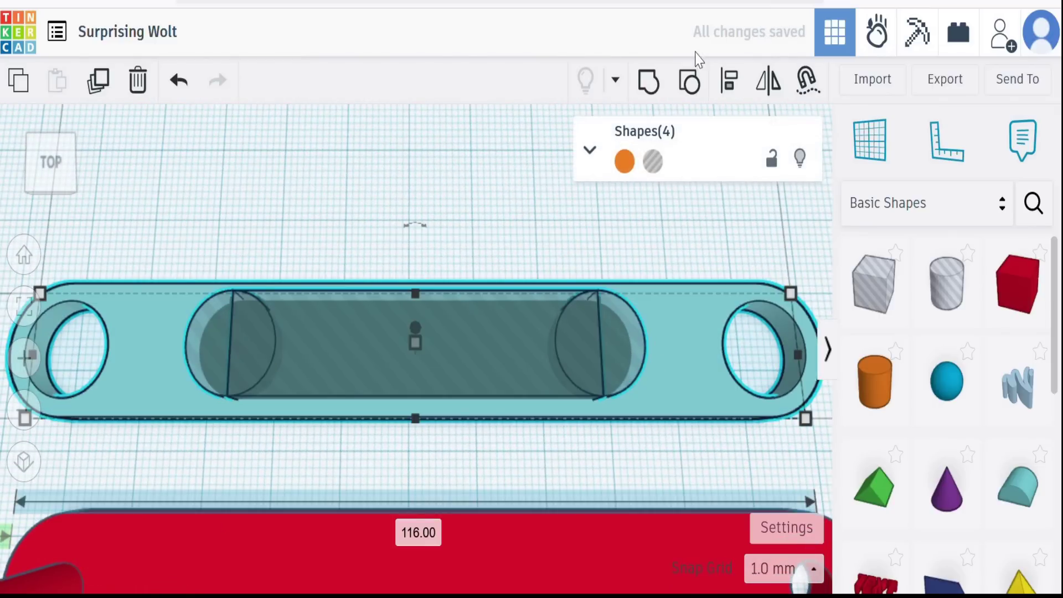
left_click(649, 81)
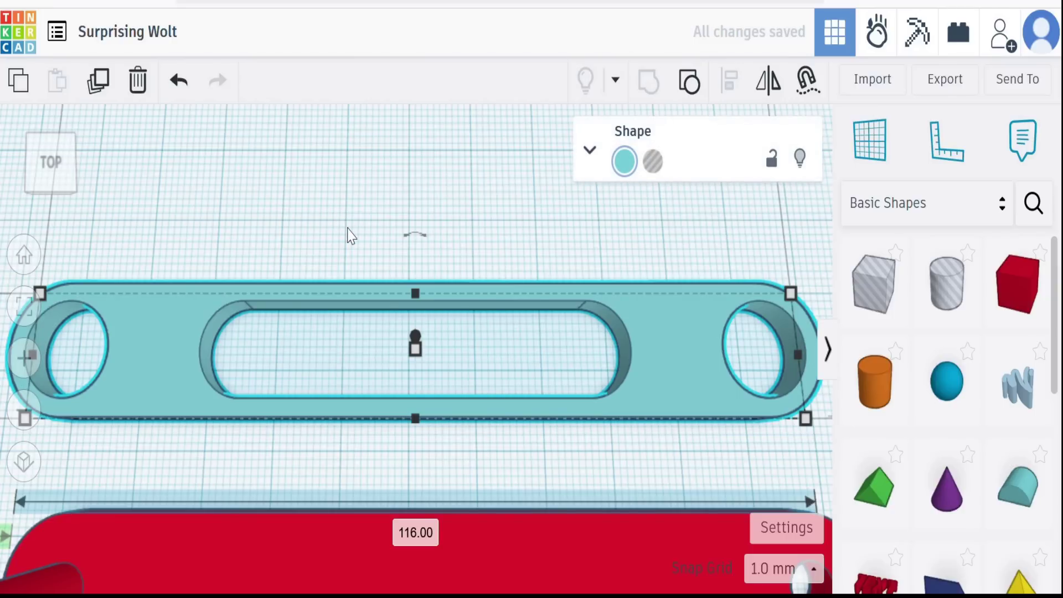